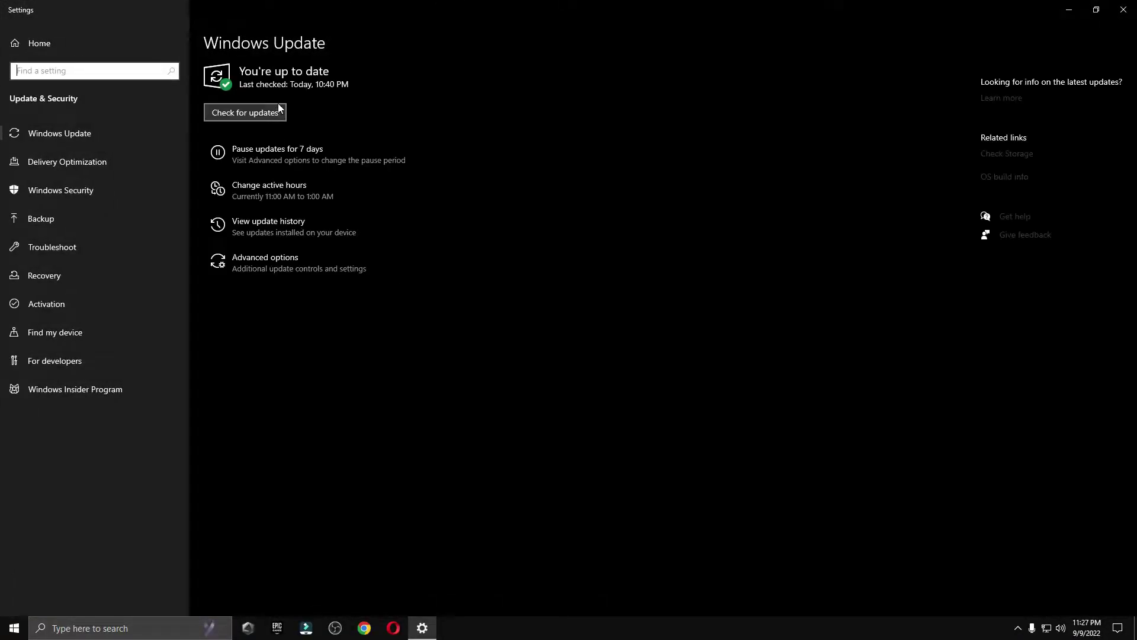
- Check for Windows updates and close the Settings window
click(276, 110)
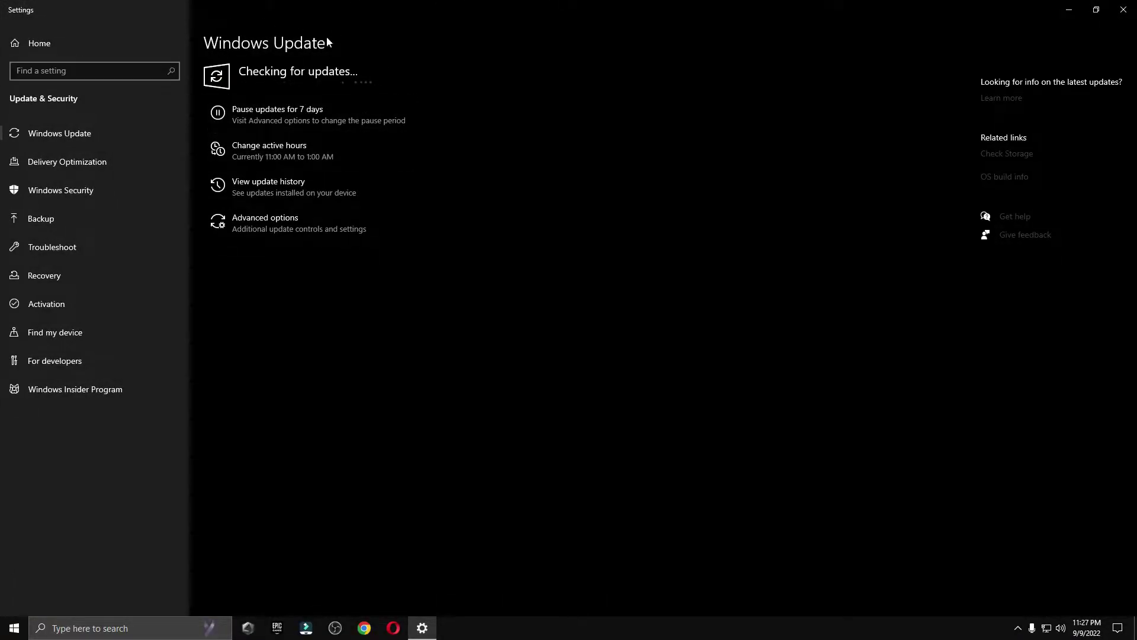
click(1123, 10)
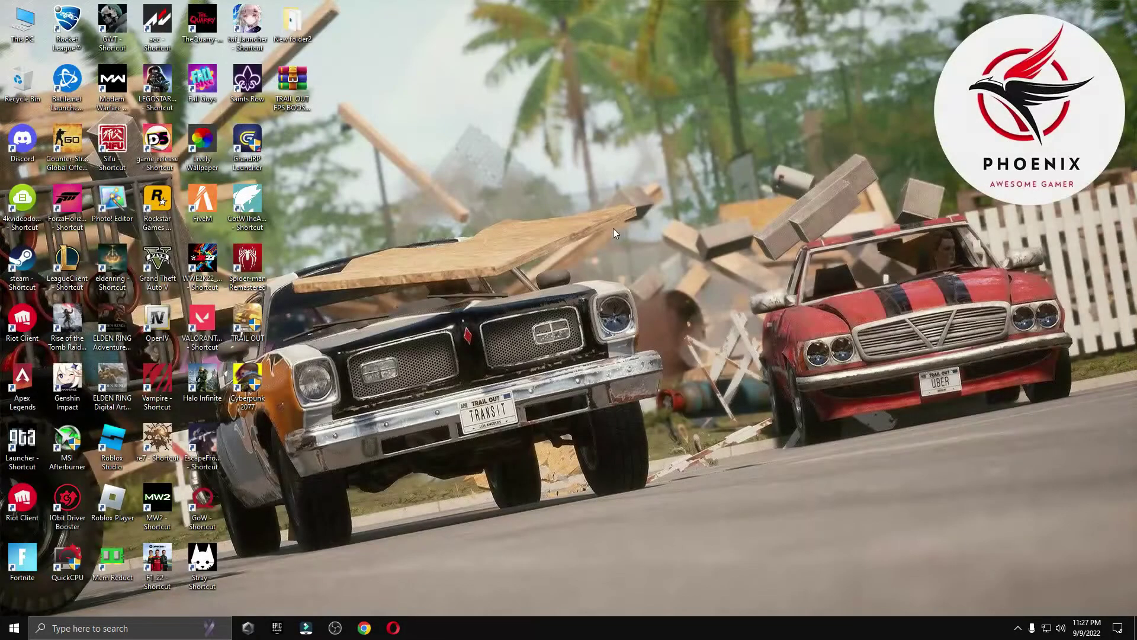
- In Device Manager, search automatically for updated drivers for the NVIDIA GeForce GTX 1080, and close Computer Management
right_click(24, 24)
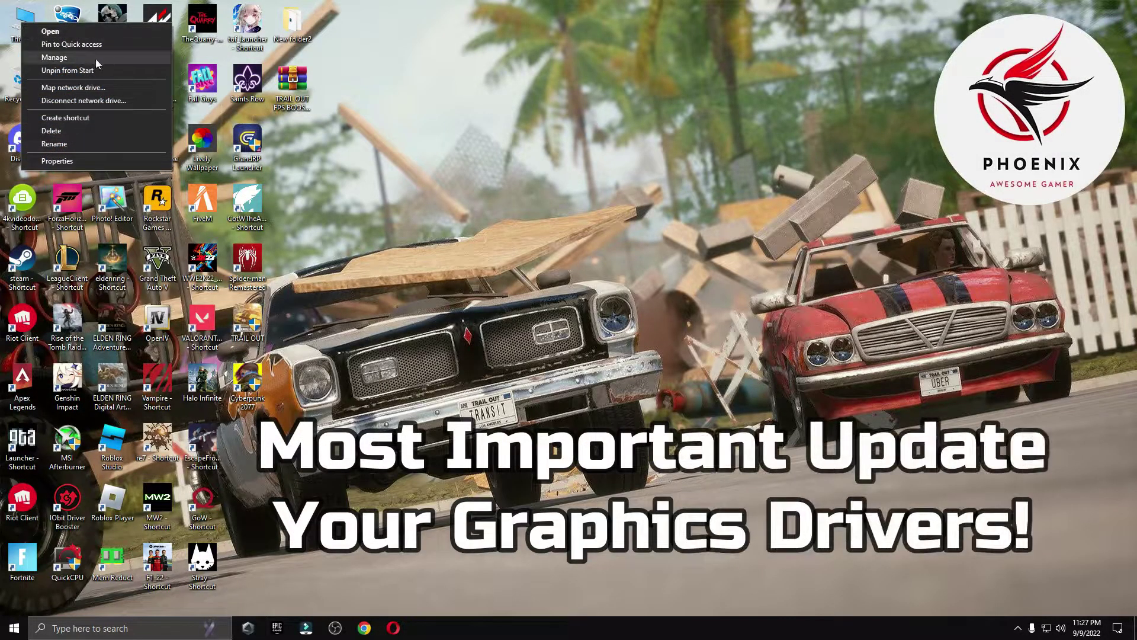
click(59, 57)
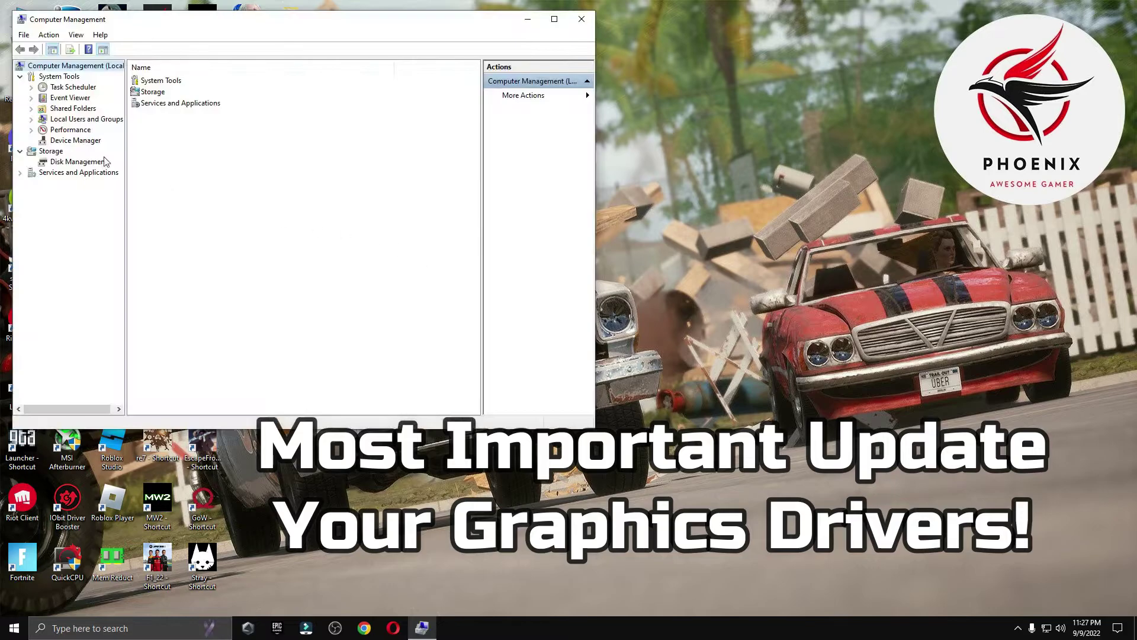
click(61, 140)
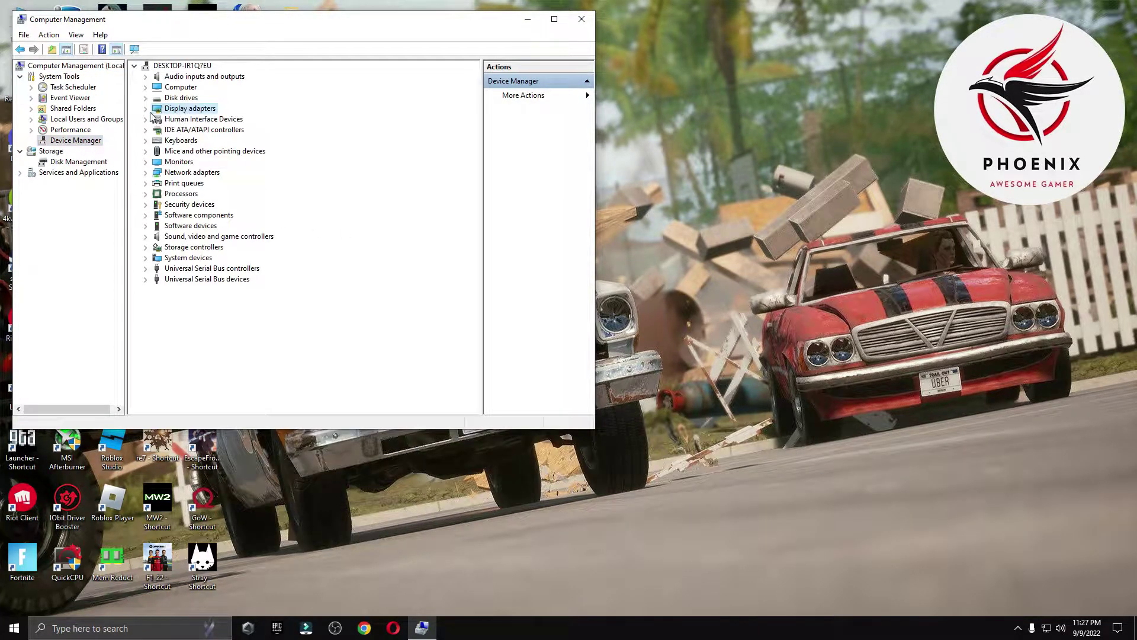
click(145, 109)
right_click(216, 119)
click(255, 131)
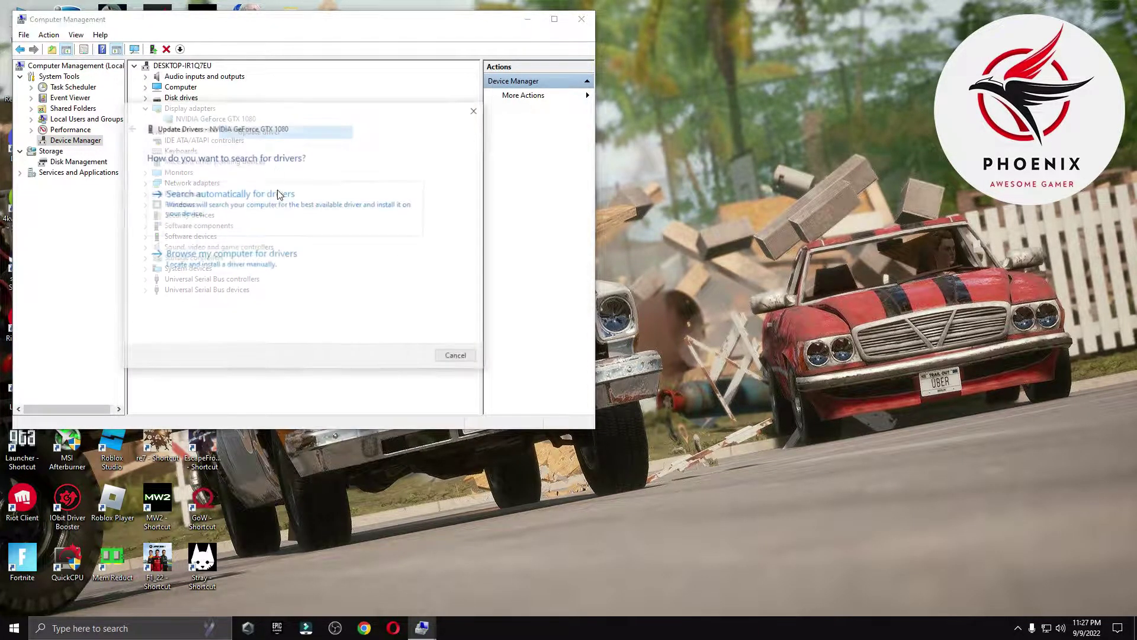
click(279, 189)
click(476, 109)
click(581, 19)
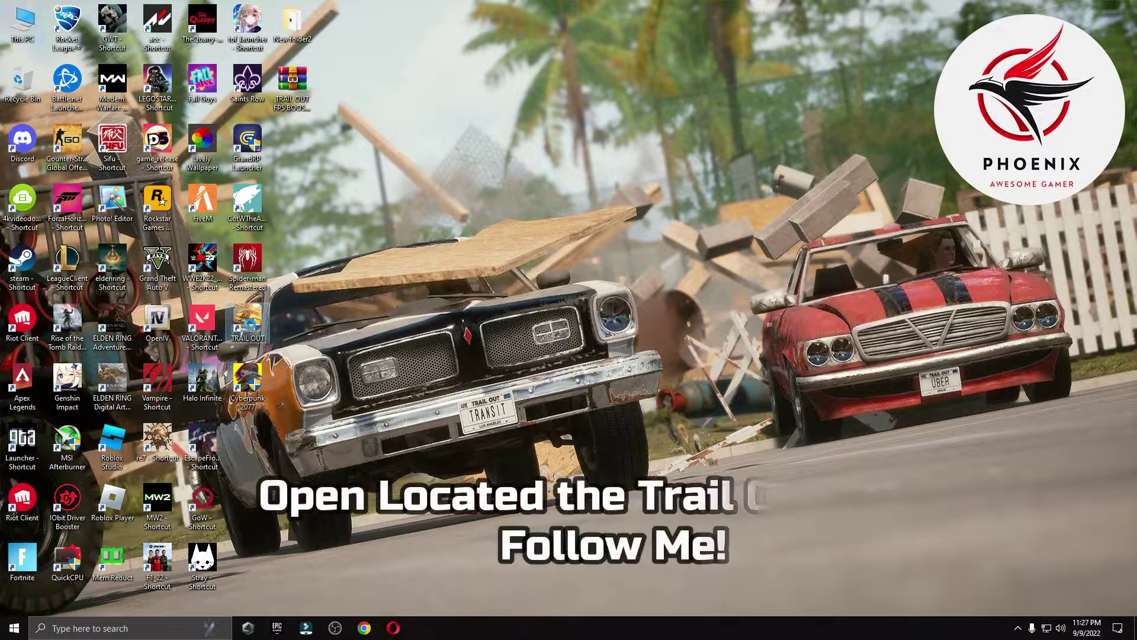
- Go to the TRAIL OUT shortcut's file location and show the compatibility properties of the TrailOut-Win64-Shipping application
right_click(250, 324)
click(307, 347)
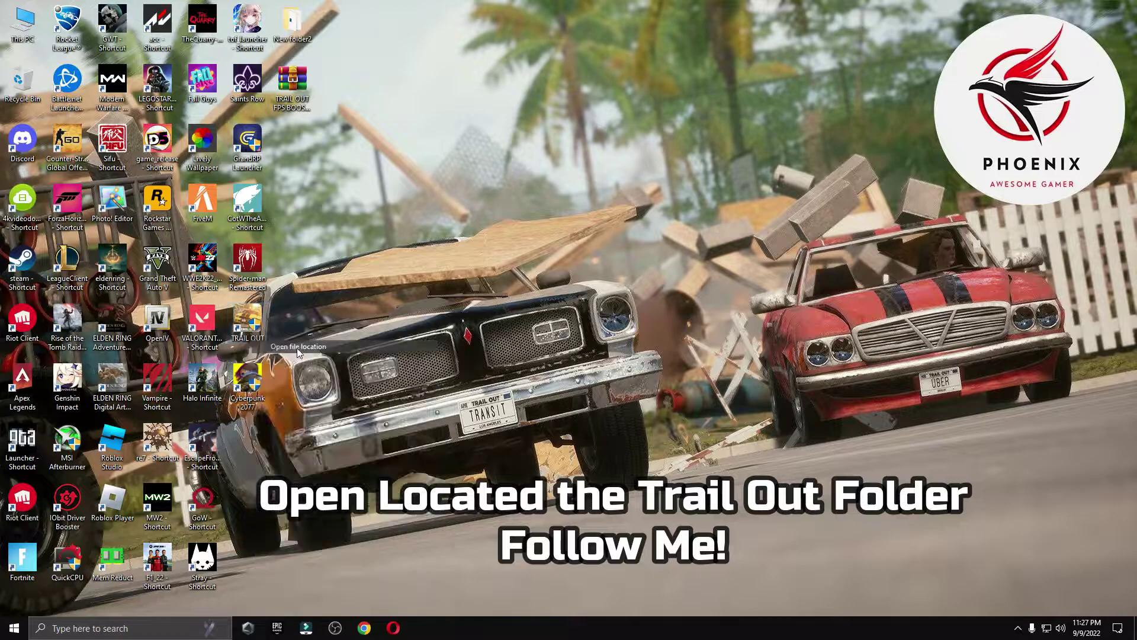
right_click(161, 114)
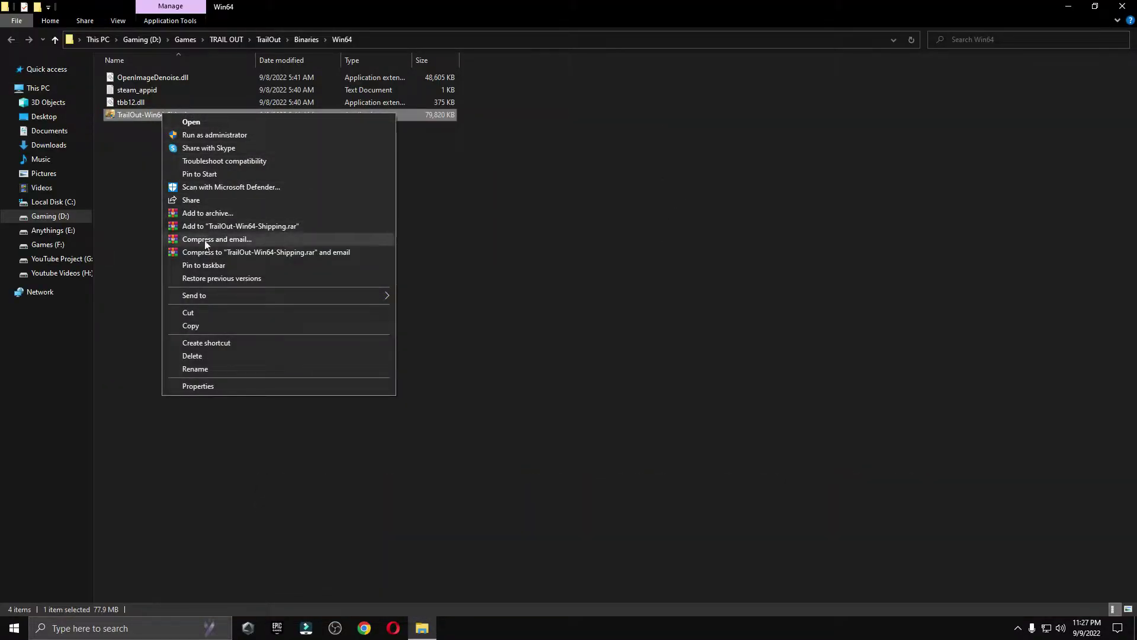
click(203, 385)
drag(288, 123, 226, 55)
click(160, 75)
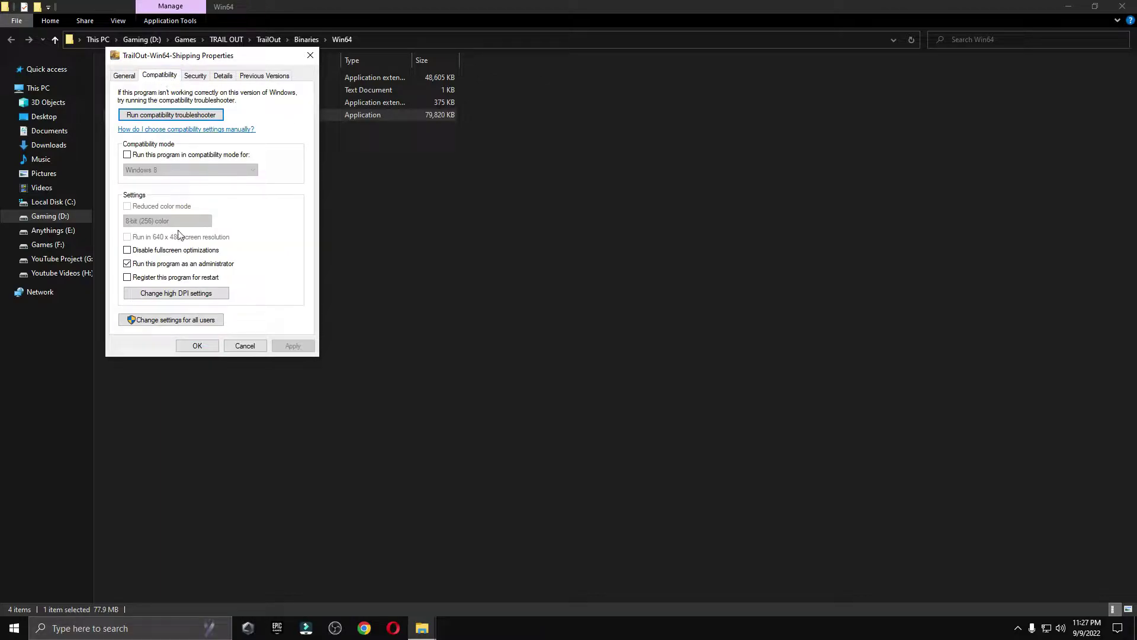
- Override the executable's high DPI scaling with scaling performed by Application, apply the change, and close its properties and folder
click(162, 292)
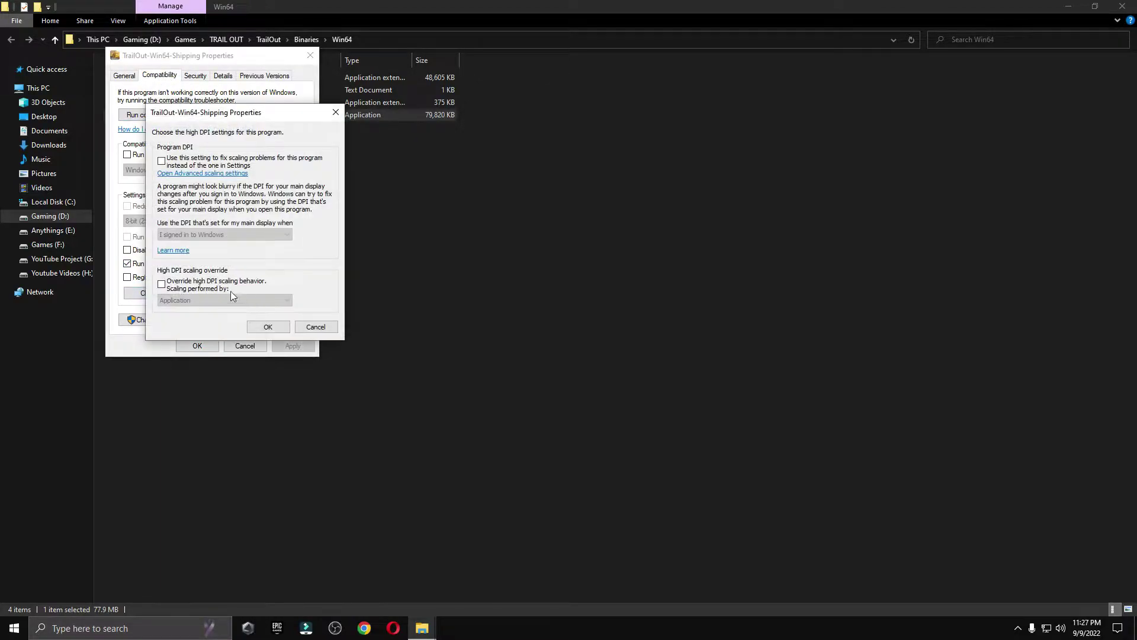
click(208, 301)
click(201, 314)
click(268, 327)
click(292, 345)
click(204, 349)
click(1122, 6)
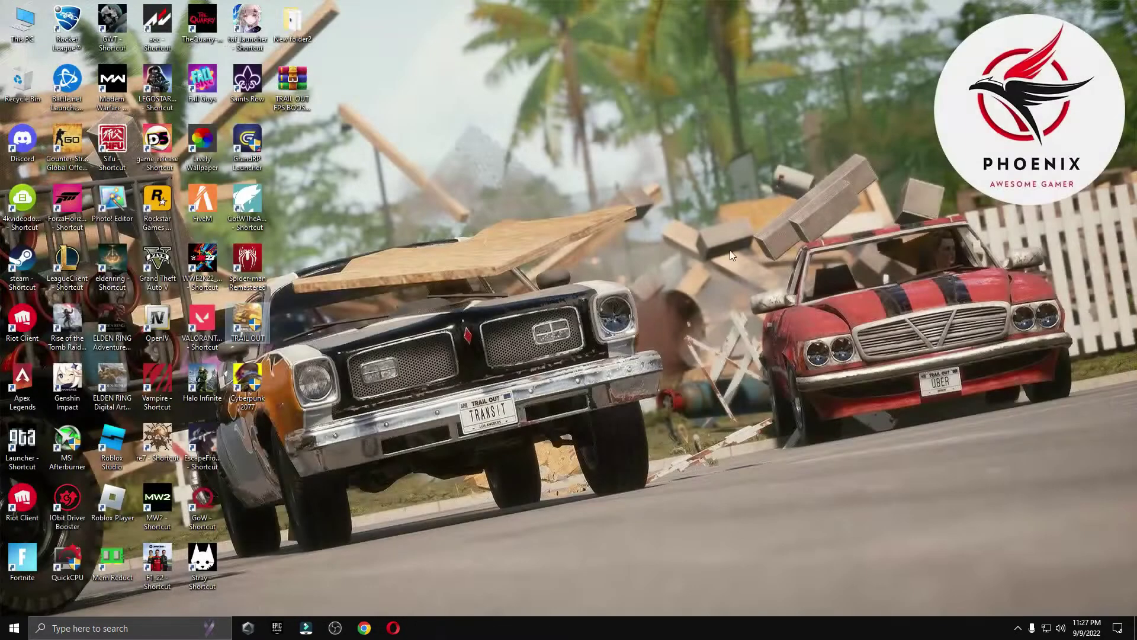
- Extract the TRAIL OUT FPS BOOST archive onto the desktop, place the extracted folder in the open area and discard the archive
drag(306, 100, 539, 170)
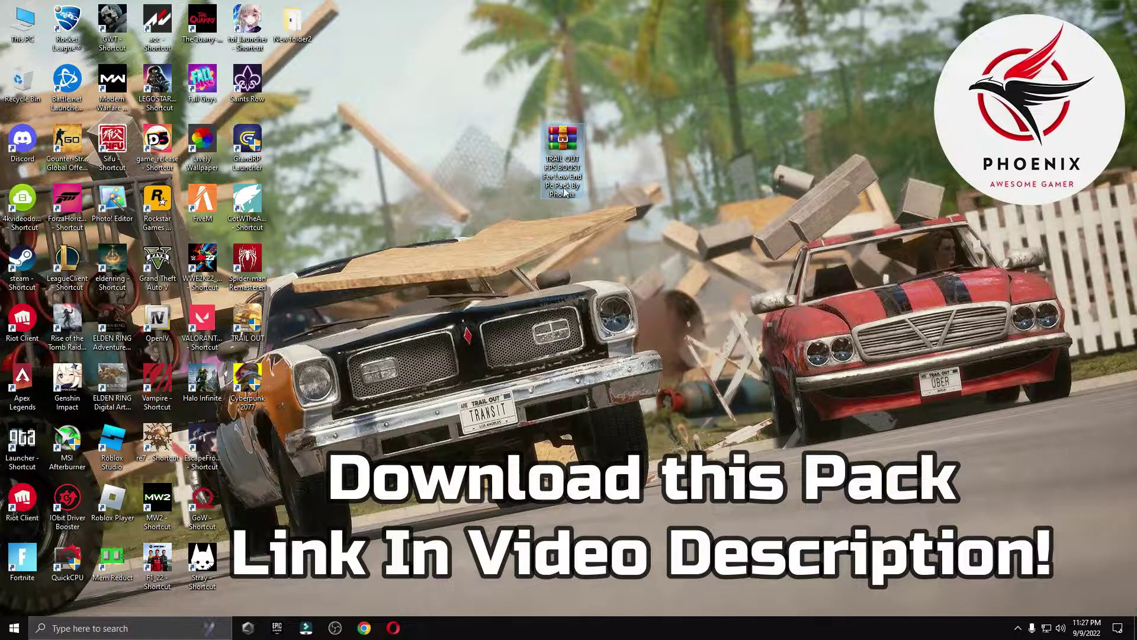
right_click(555, 158)
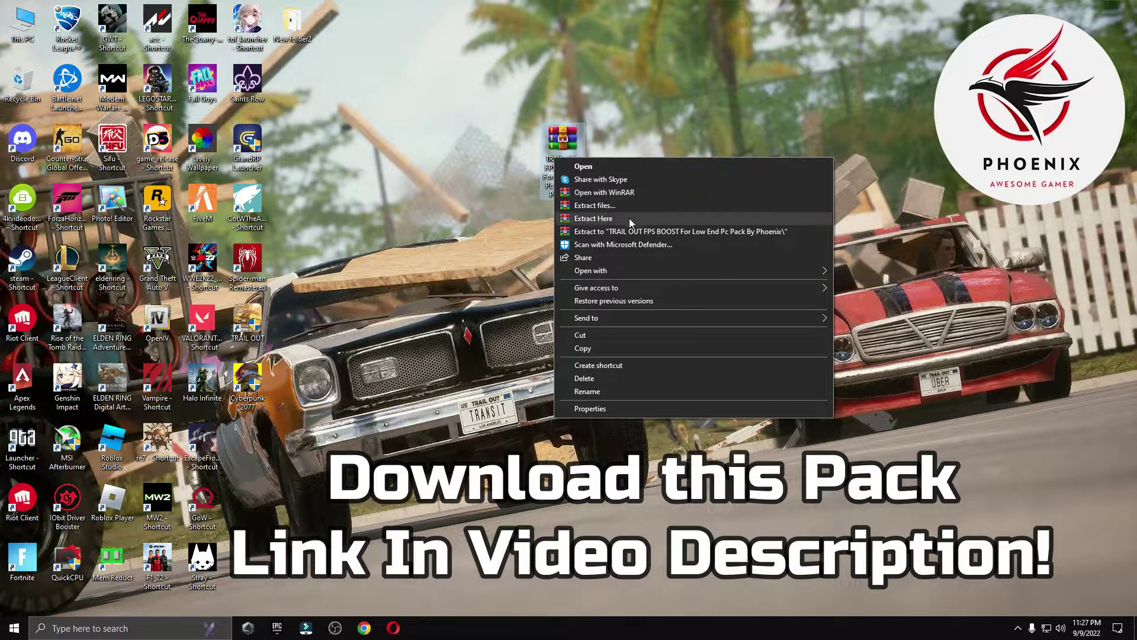
click(596, 219)
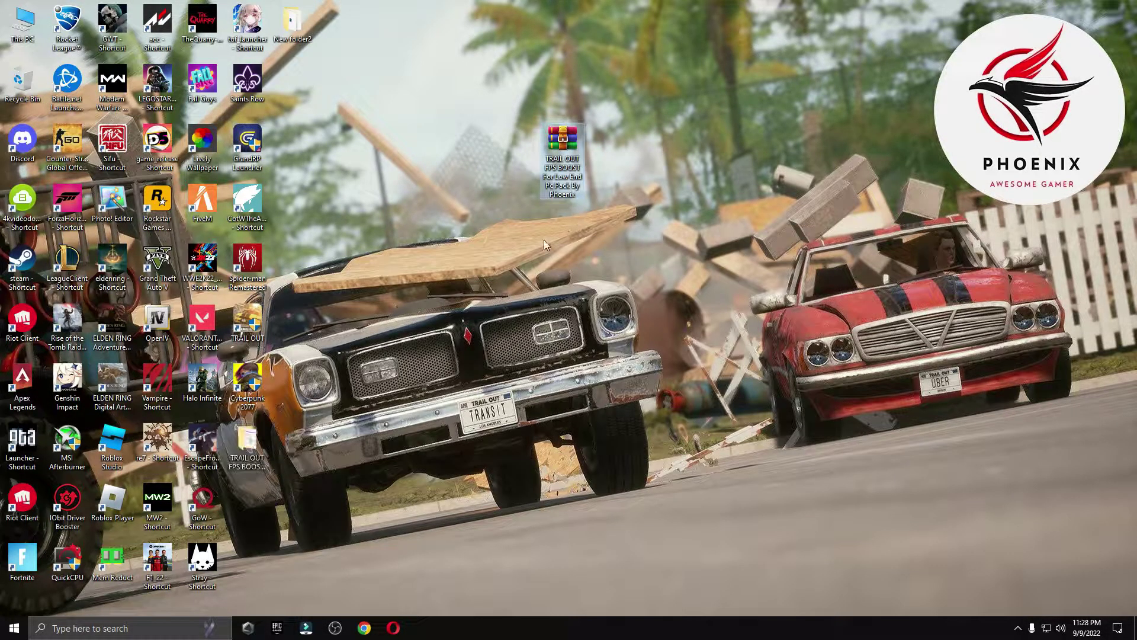
drag(247, 456, 23, 82)
click(516, 195)
- Open the extracted TRAIL OUT FPS BOOST folder in a non-maximized window and go into its 0 Start folder
double_click(516, 169)
key(super+Down)
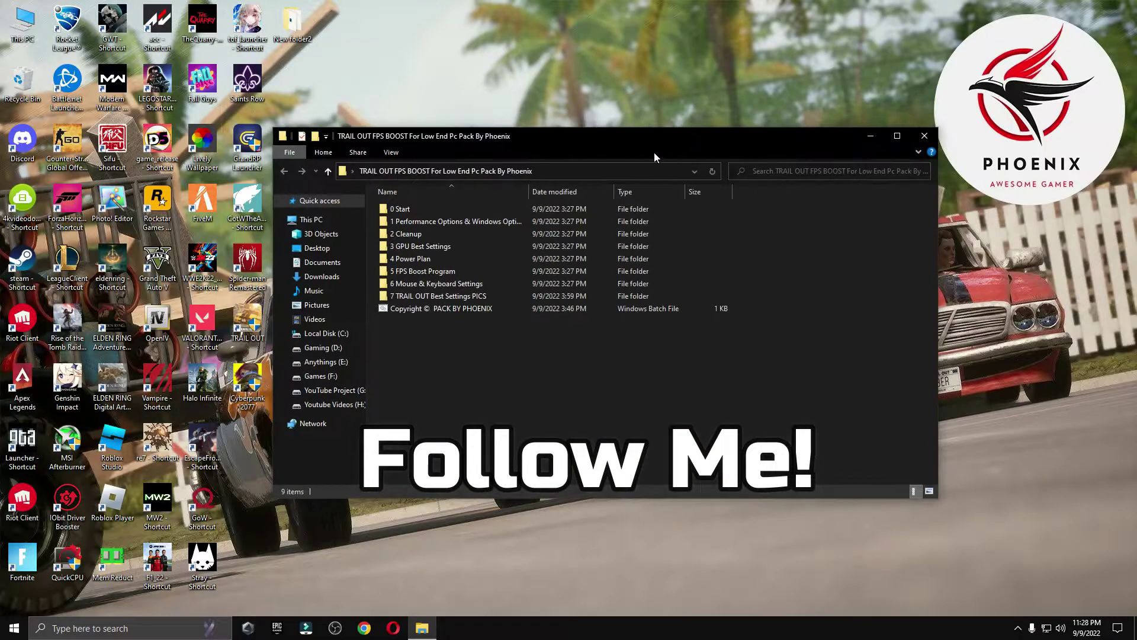
drag(657, 140, 653, 91)
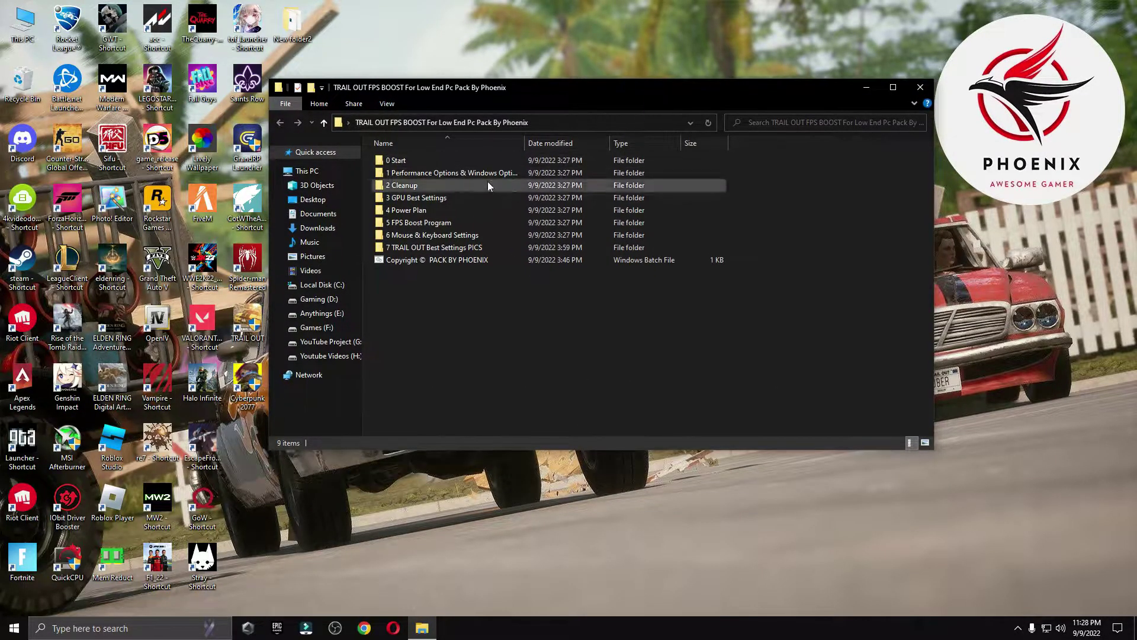
double_click(408, 161)
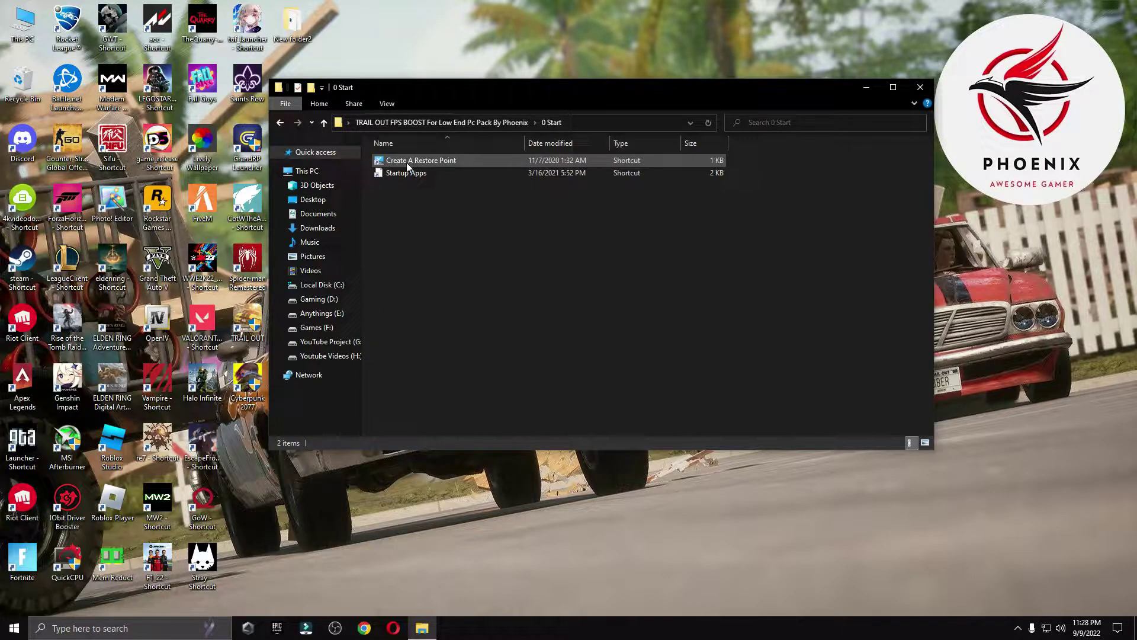
- Launch the Create A Restore Point shortcut and confirm the system protection configuration for Local Disk (C:)
double_click(408, 161)
click(868, 89)
drag(214, 33, 597, 101)
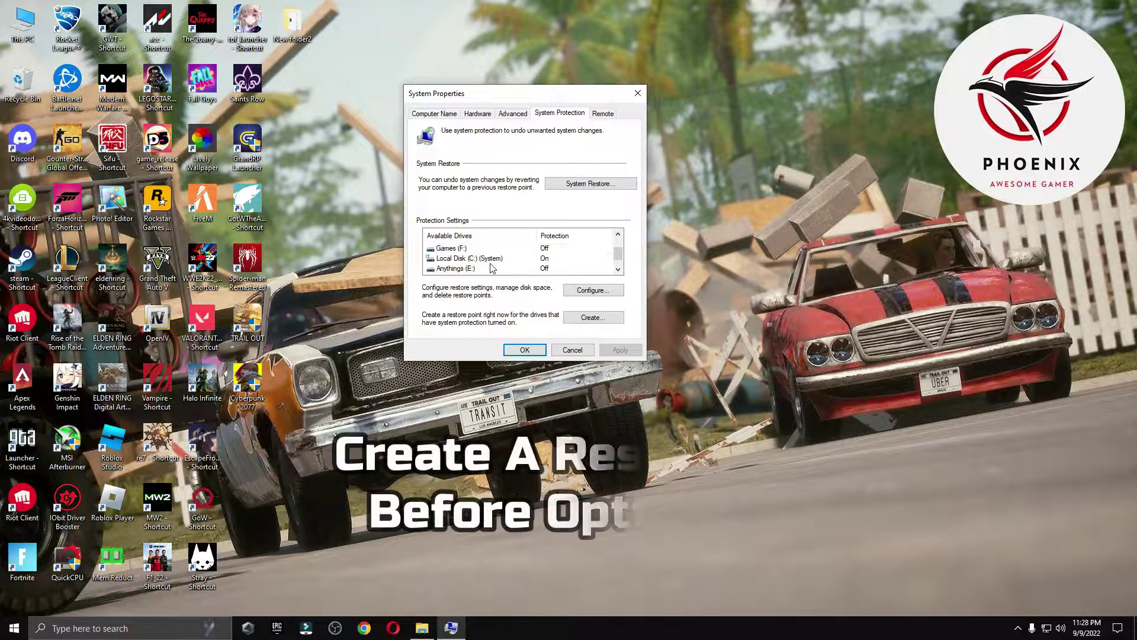
scroll(485, 261, down, 2)
click(471, 258)
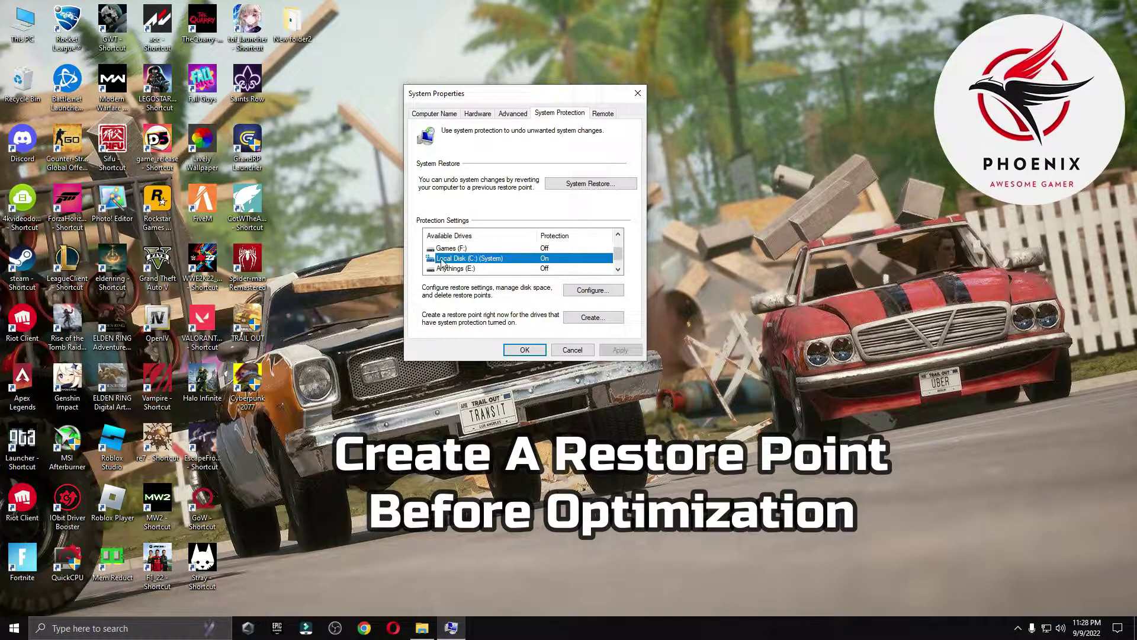
click(589, 290)
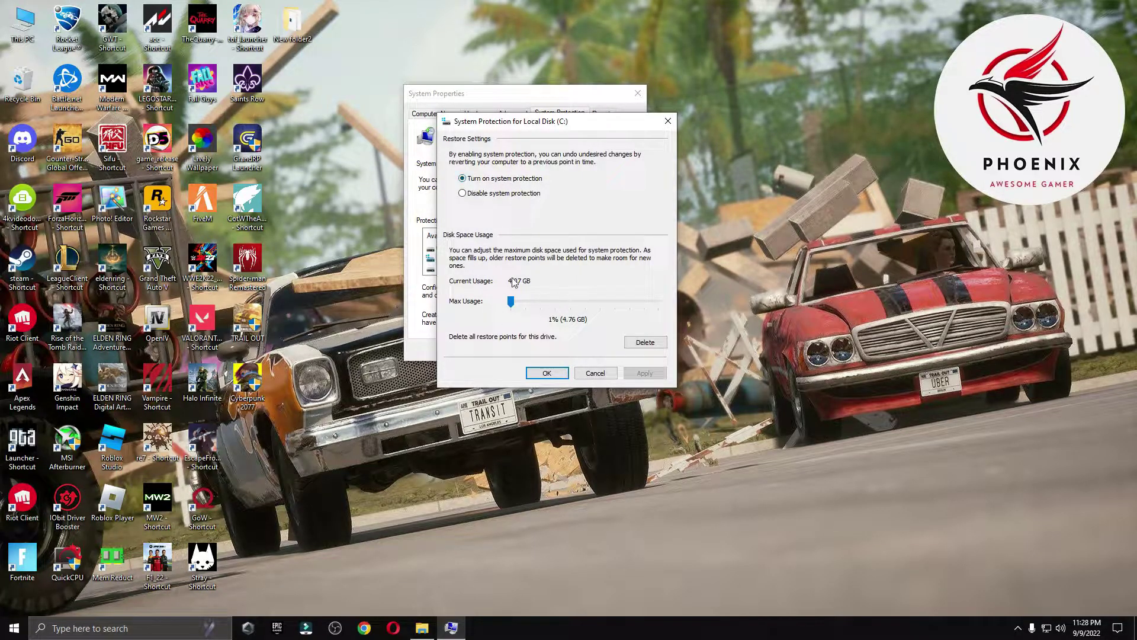
click(562, 372)
- Create a restore point with a description beginning "Trail Out Opt" and close System Properties
click(586, 319)
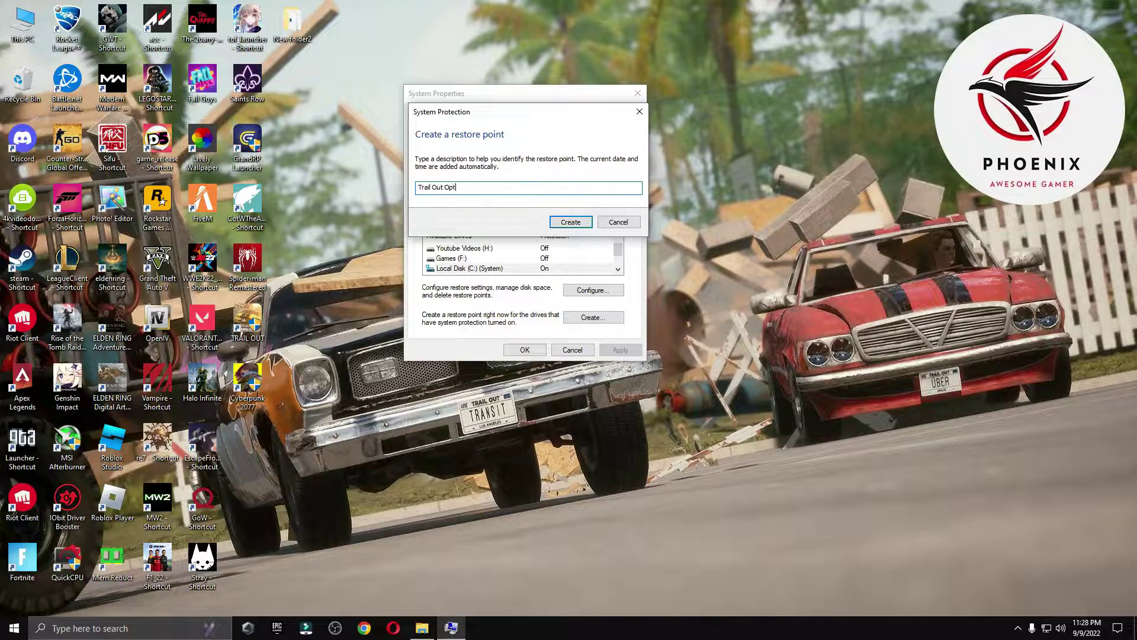
key(Return)
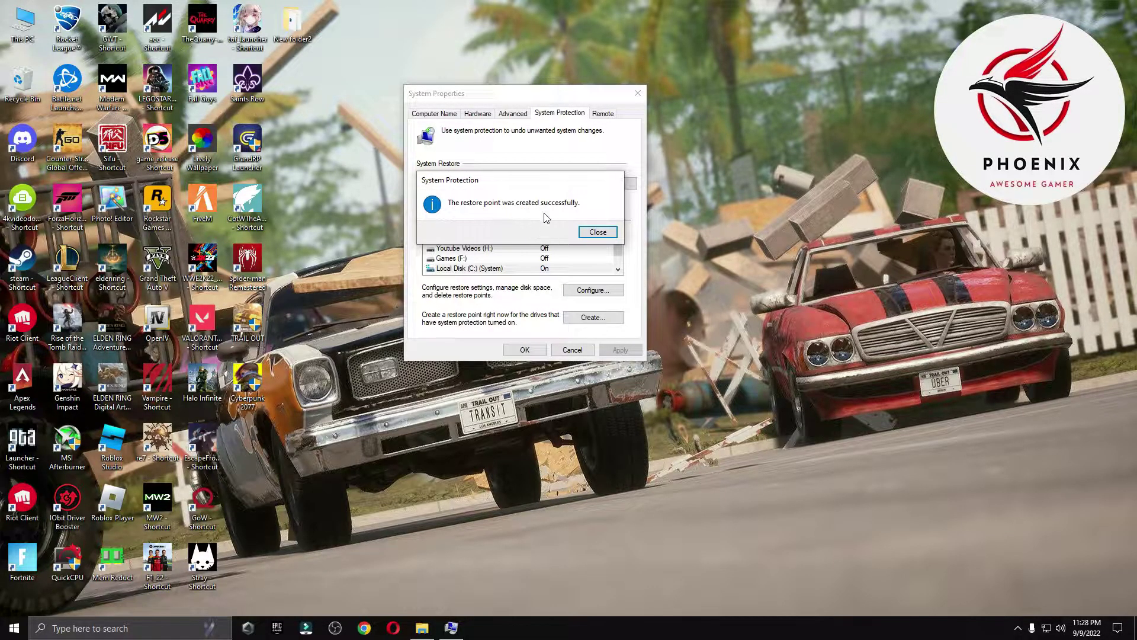
click(598, 233)
click(525, 349)
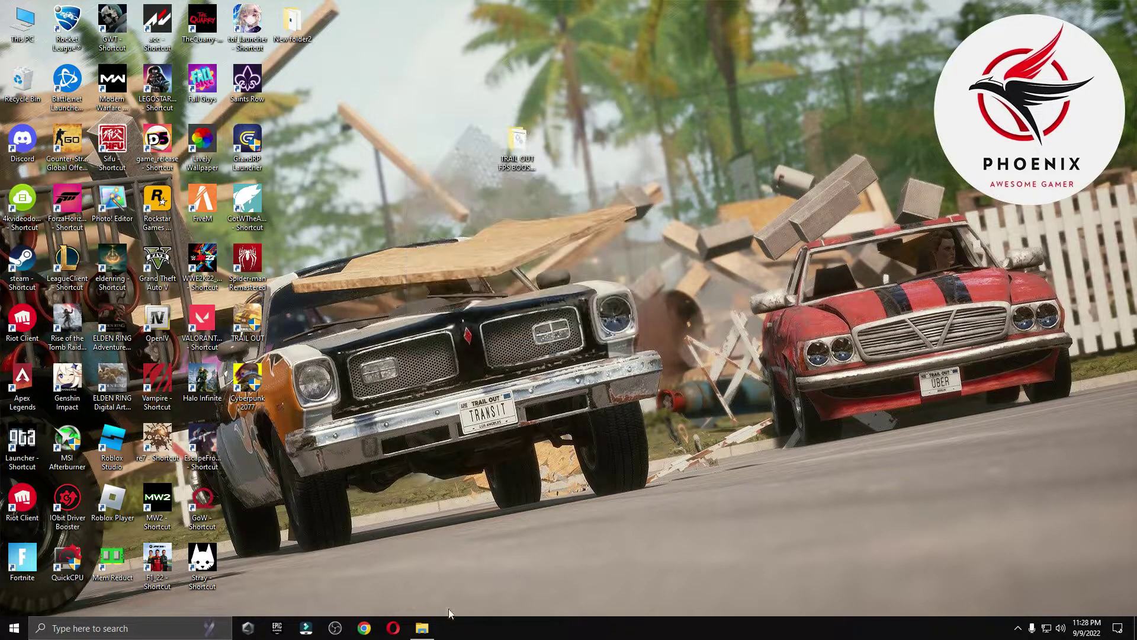
- Launch the Startup Apps shortcut, disable Skype at startup, review the other unneeded startup apps, and close Task Manager
click(432, 628)
double_click(416, 181)
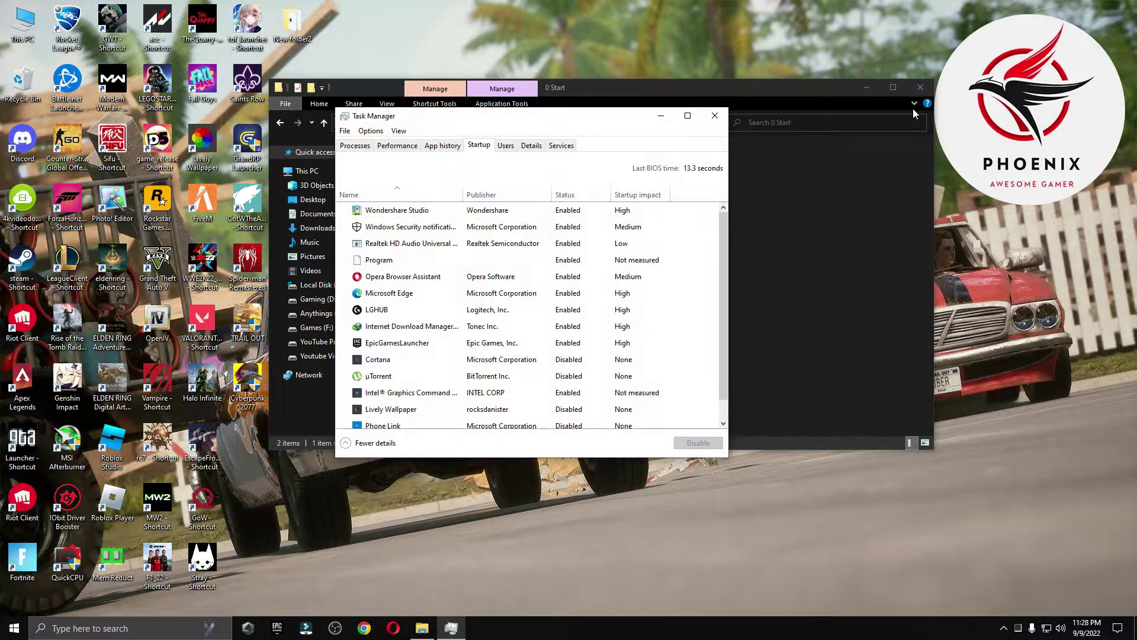
click(912, 99)
drag(579, 121, 618, 107)
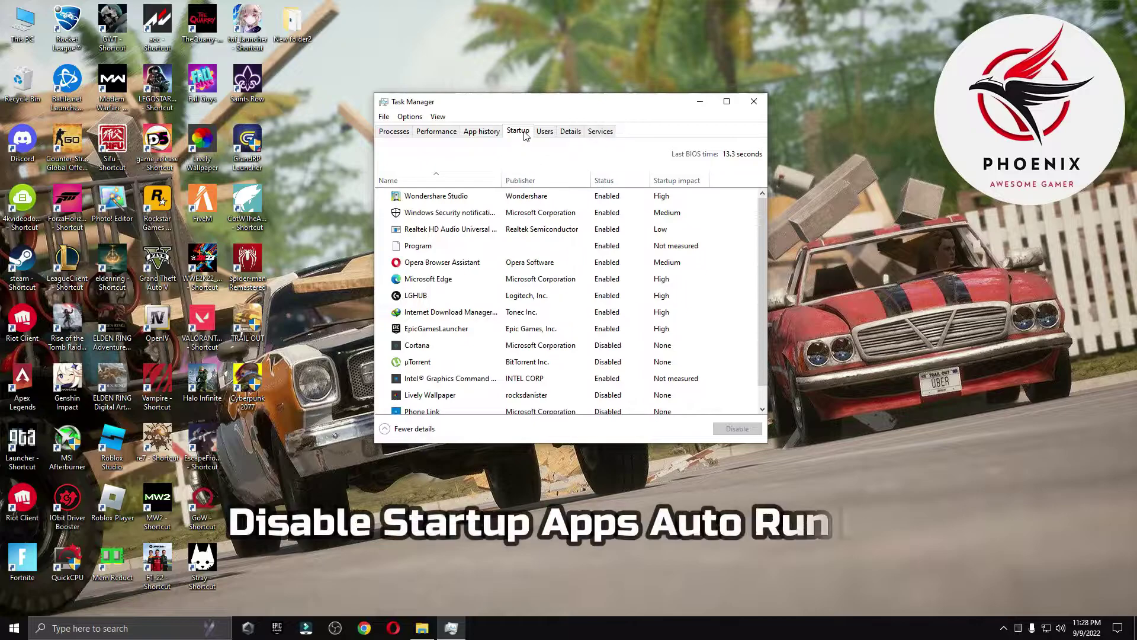
scroll(527, 246, down, 1)
click(420, 408)
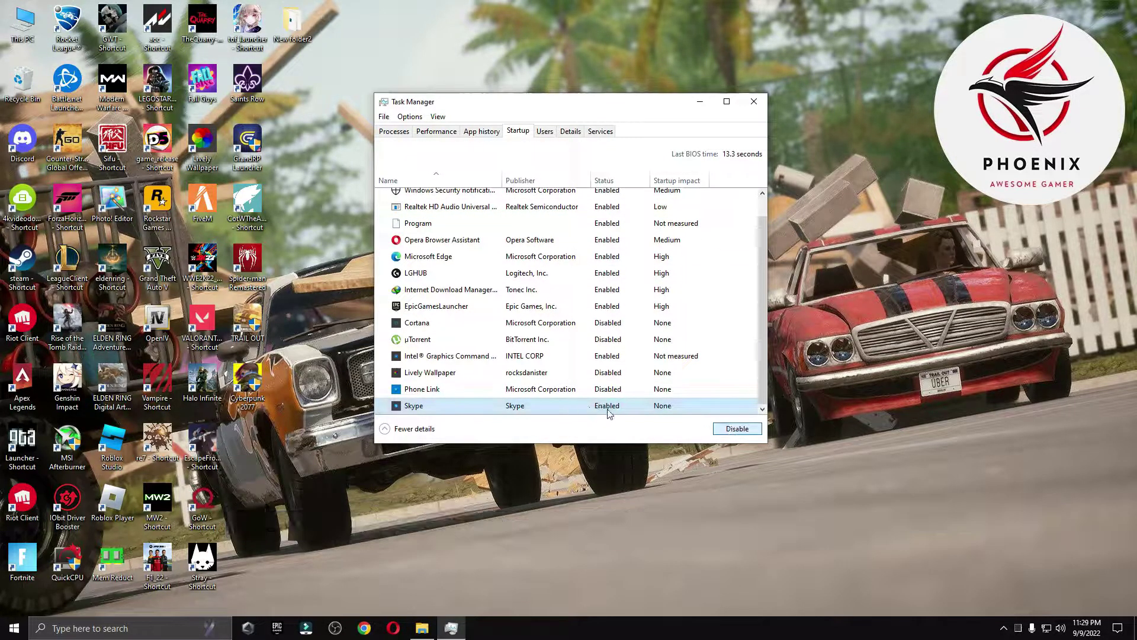
click(592, 391)
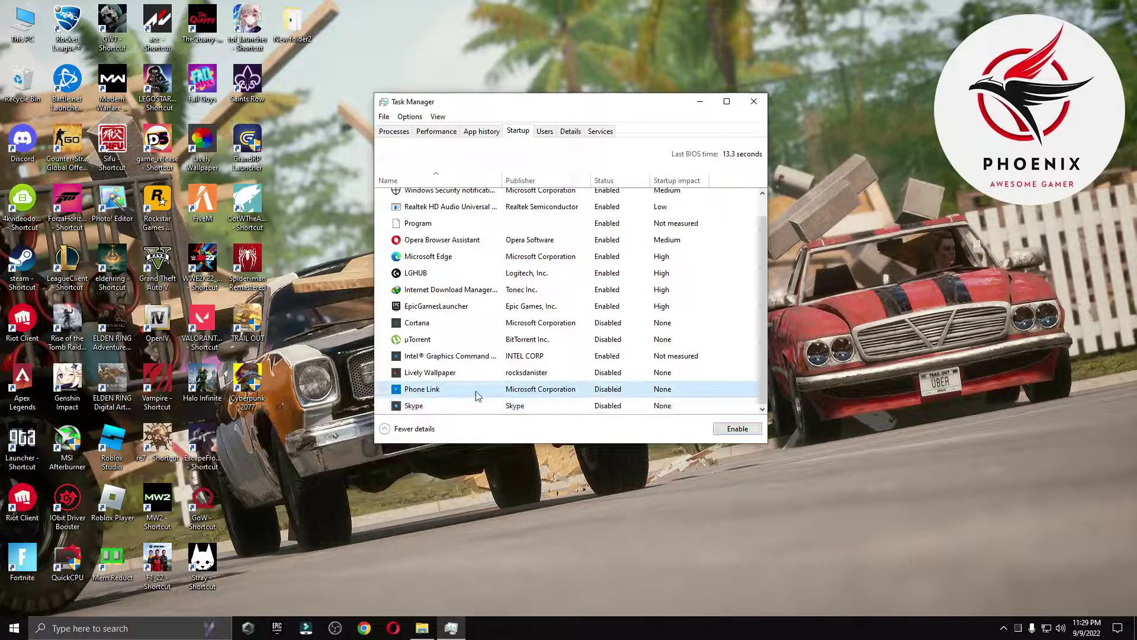
click(491, 373)
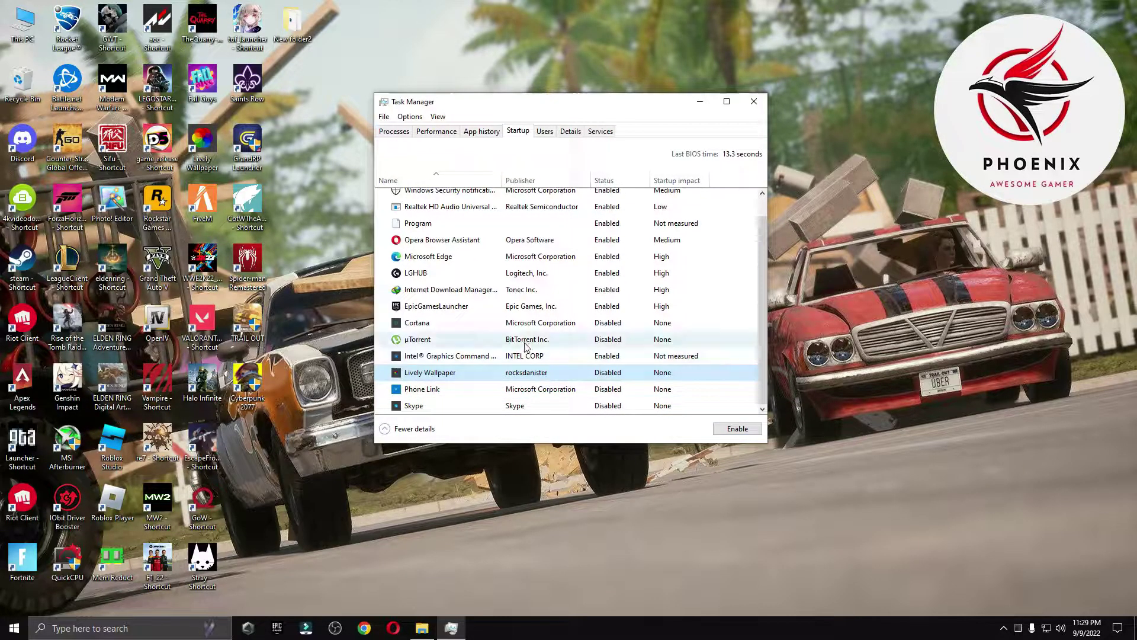
click(486, 341)
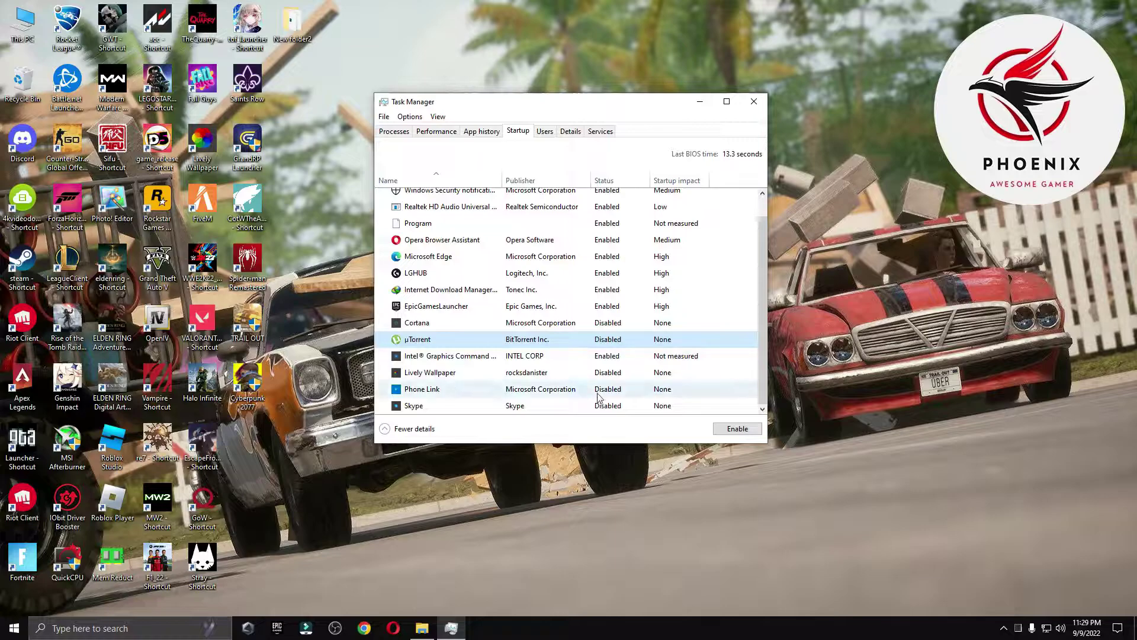
scroll(599, 398, up, 1)
click(763, 103)
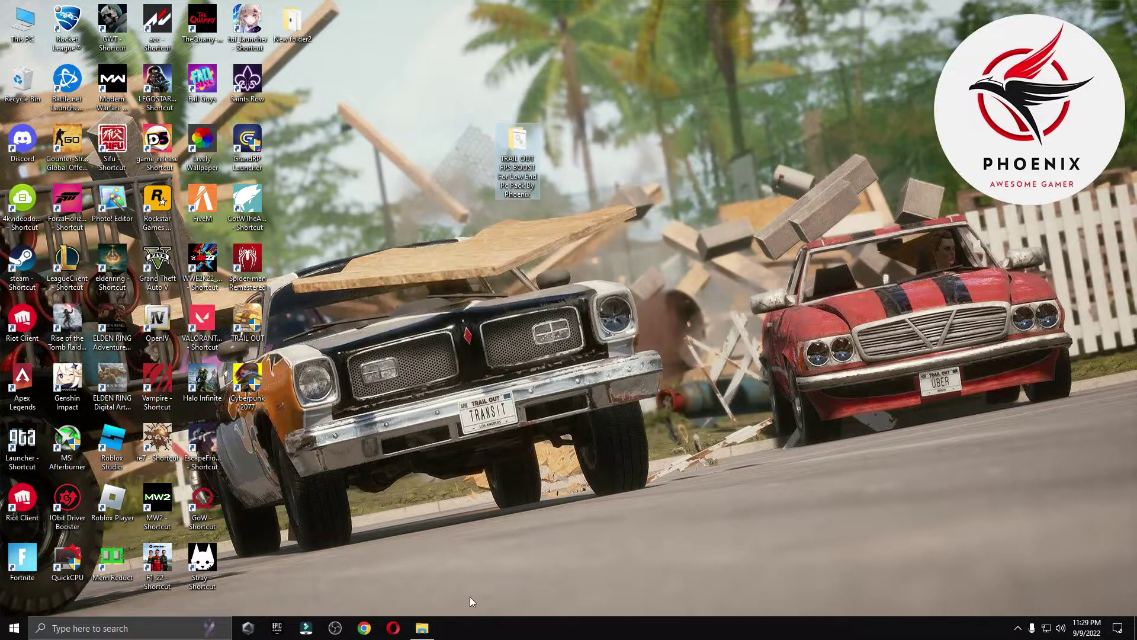
- Return to the pack's main folder and open the 1 Performance Options & Windows Optimization folder
click(422, 628)
click(280, 122)
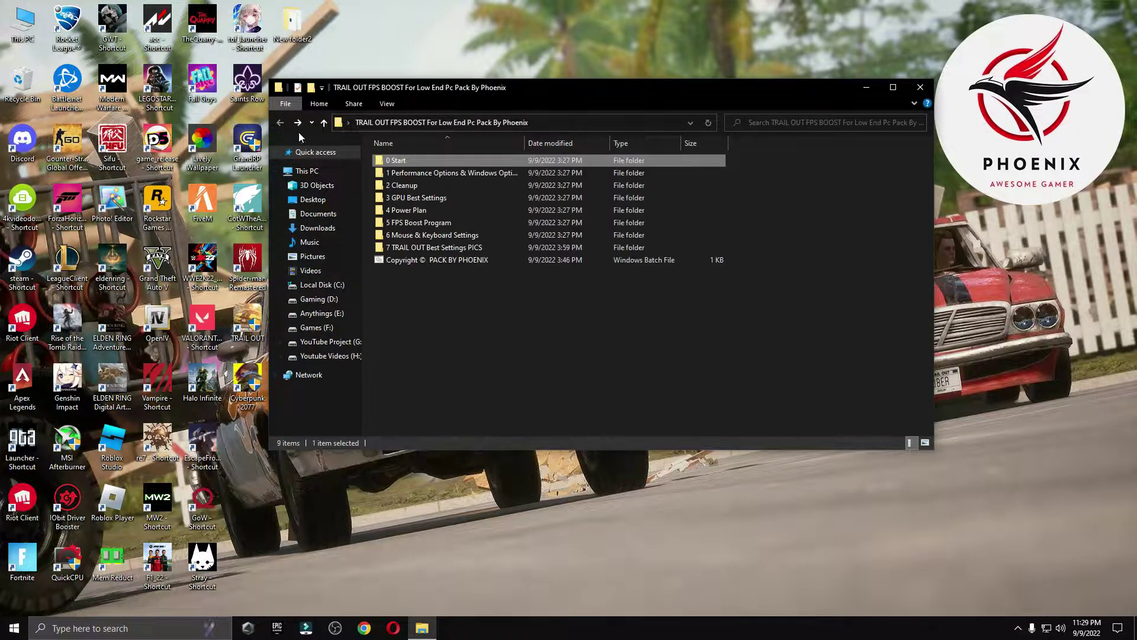
double_click(428, 175)
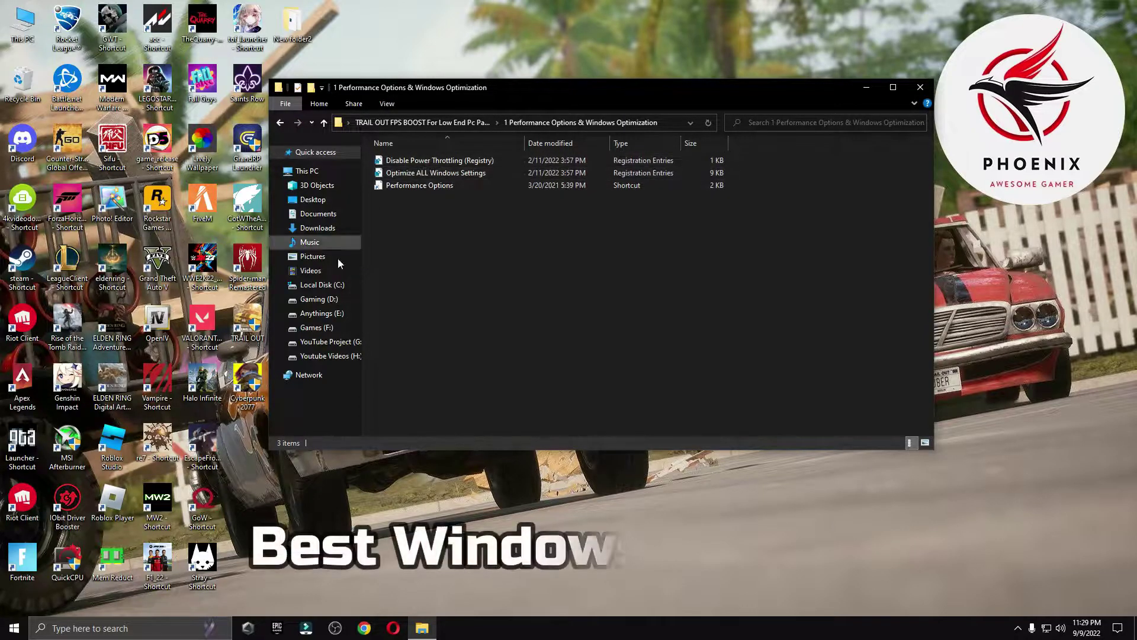
click(15, 627)
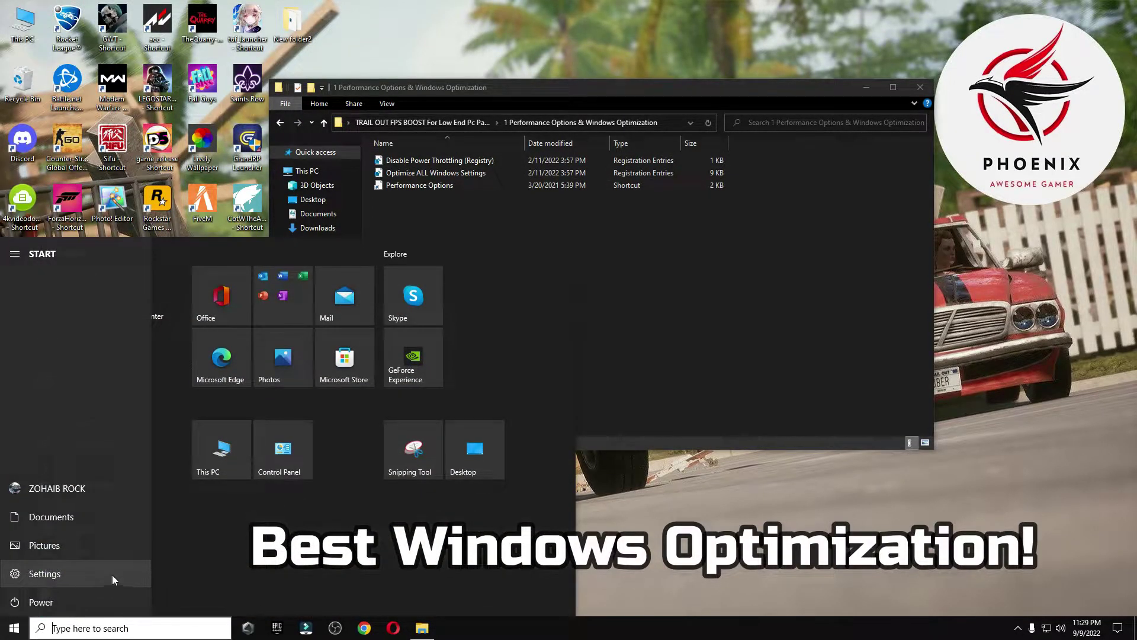
click(104, 574)
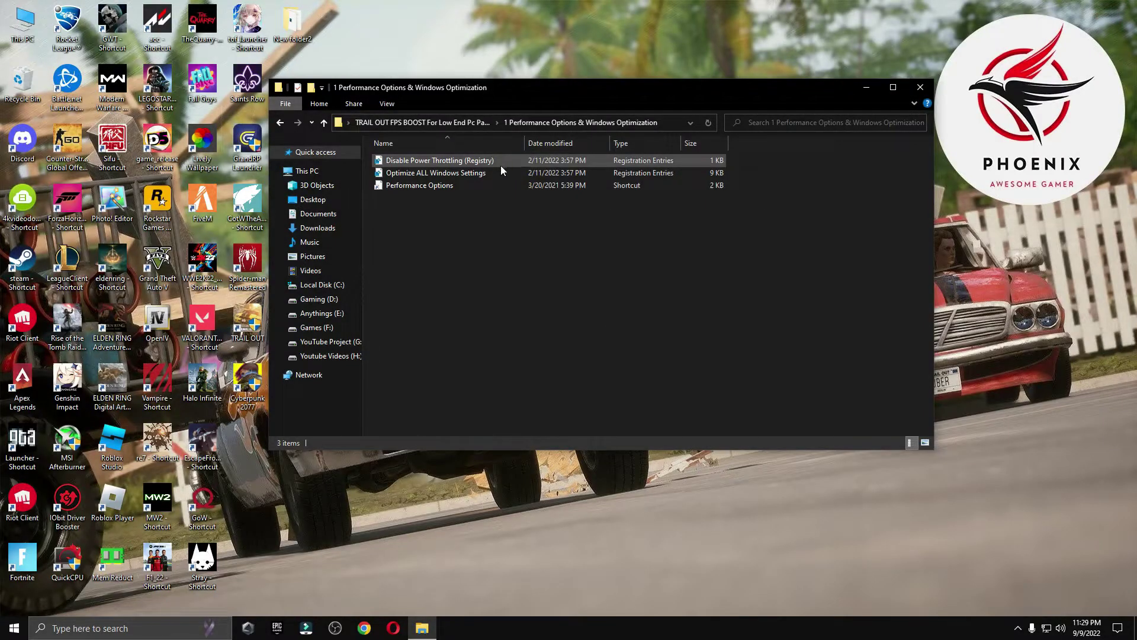
- Merge the Disable Power Throttling (Registry) and Optimize ALL Windows Settings files into the registry, allowing and confirming each change
double_click(500, 165)
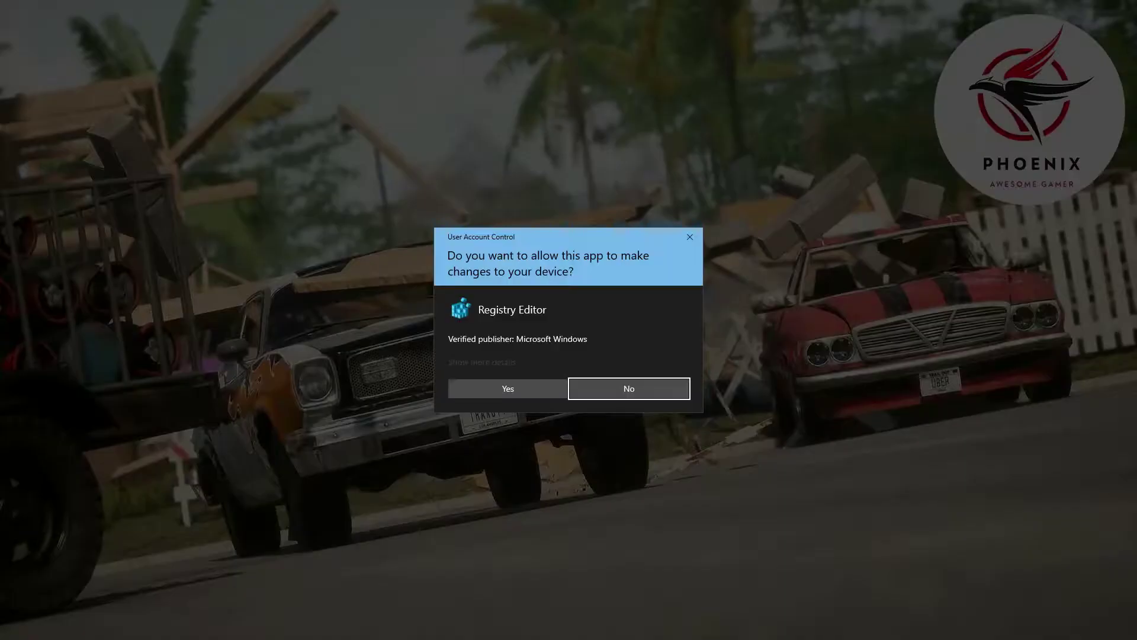
click(508, 388)
click(655, 334)
click(710, 320)
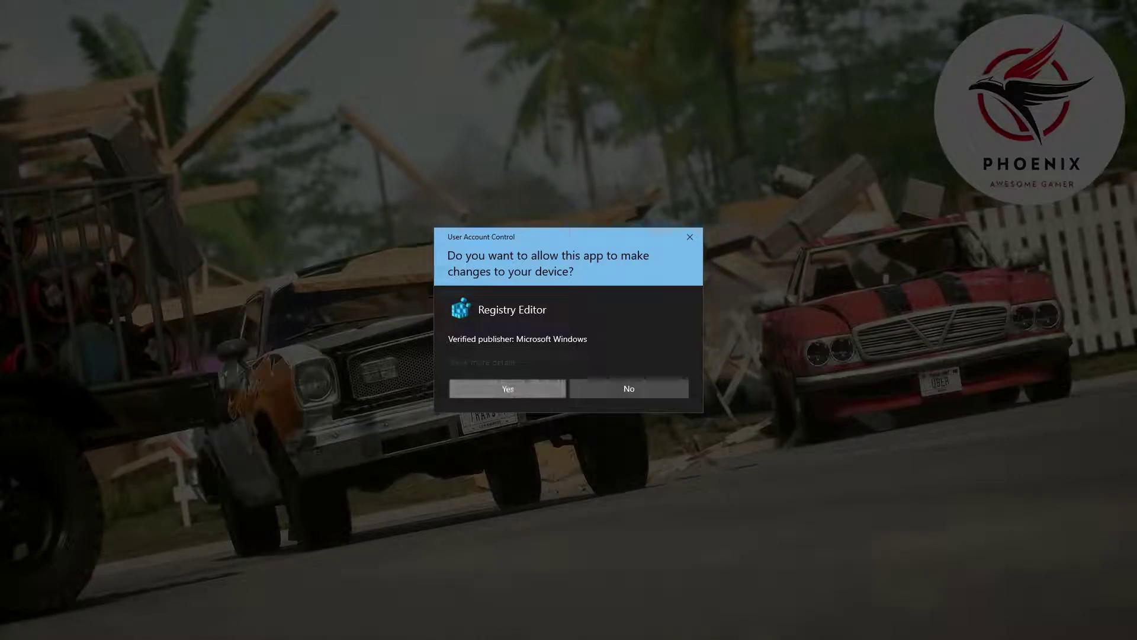
click(507, 388)
click(655, 334)
click(702, 320)
- Launch the Performance Options shortcut, check that visual effects use Adjust for best performance, and close the dialog
double_click(432, 188)
drag(200, 33, 486, 64)
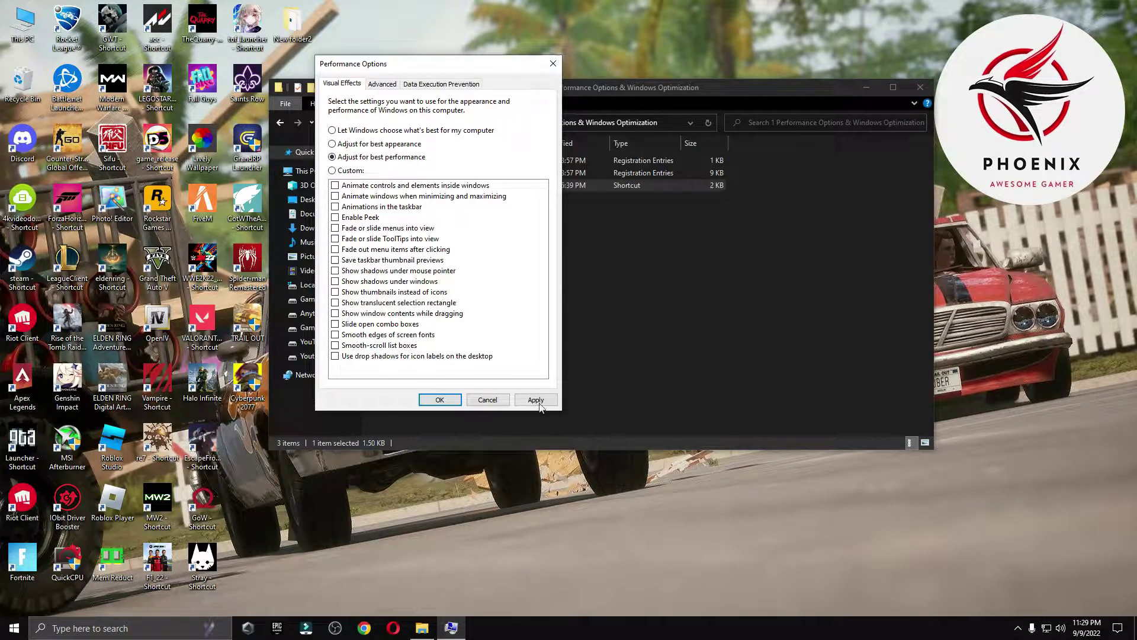
click(439, 400)
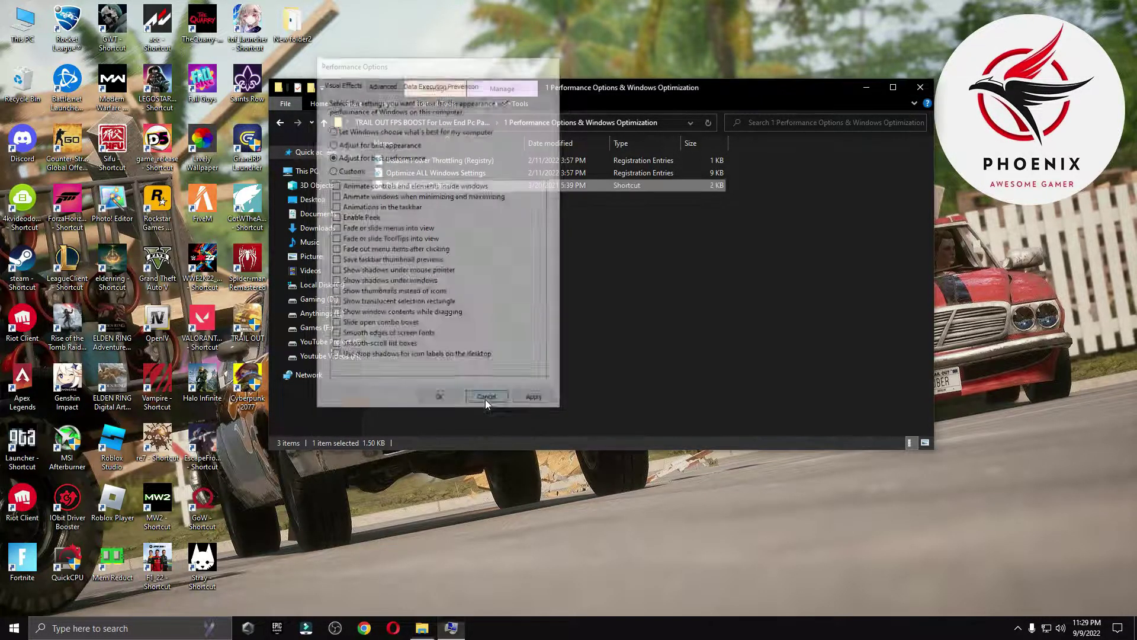
- From the pack's 2 Cleanup folder, run Delete Prefetch Files, Delete Temporary Files and Delete Windows Update Cache
click(281, 122)
double_click(403, 186)
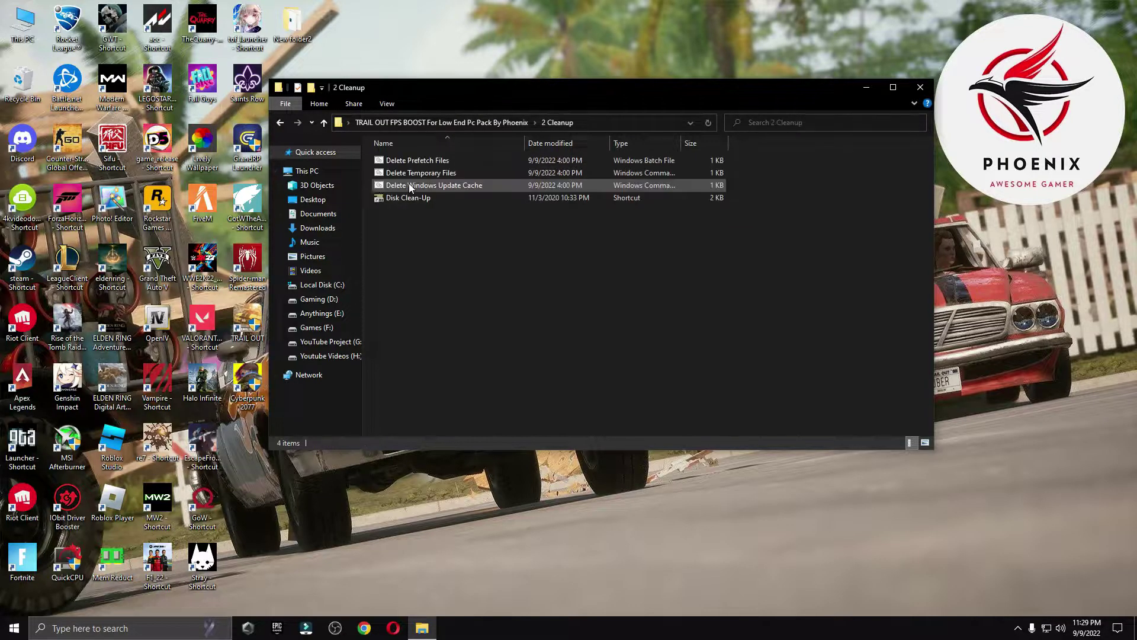
click(410, 161)
double_click(418, 173)
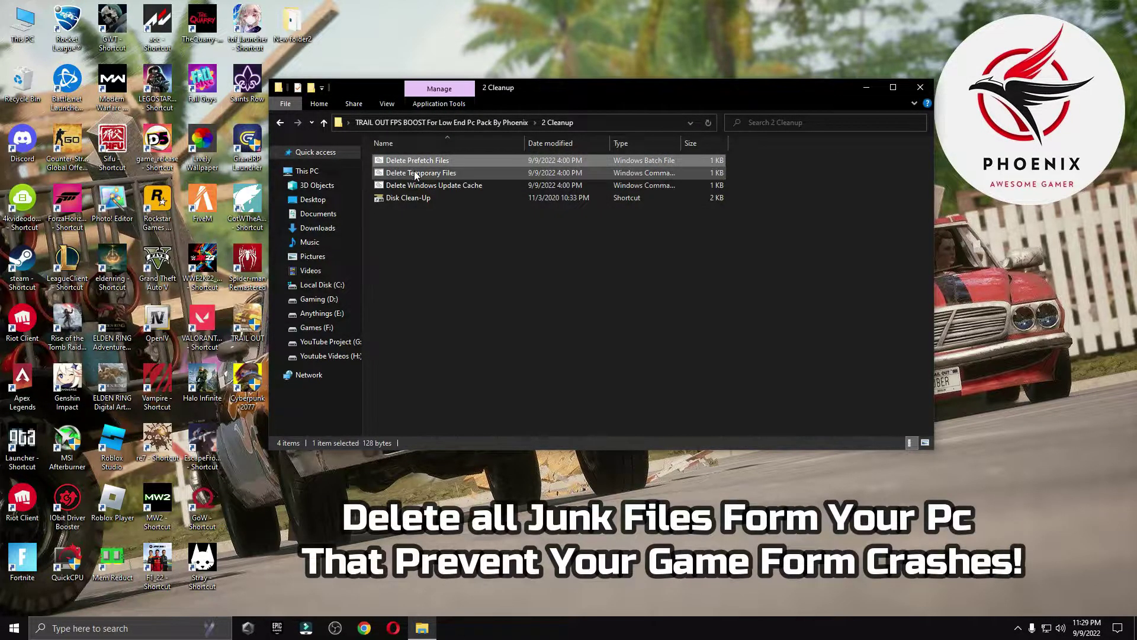
key(Return)
double_click(403, 186)
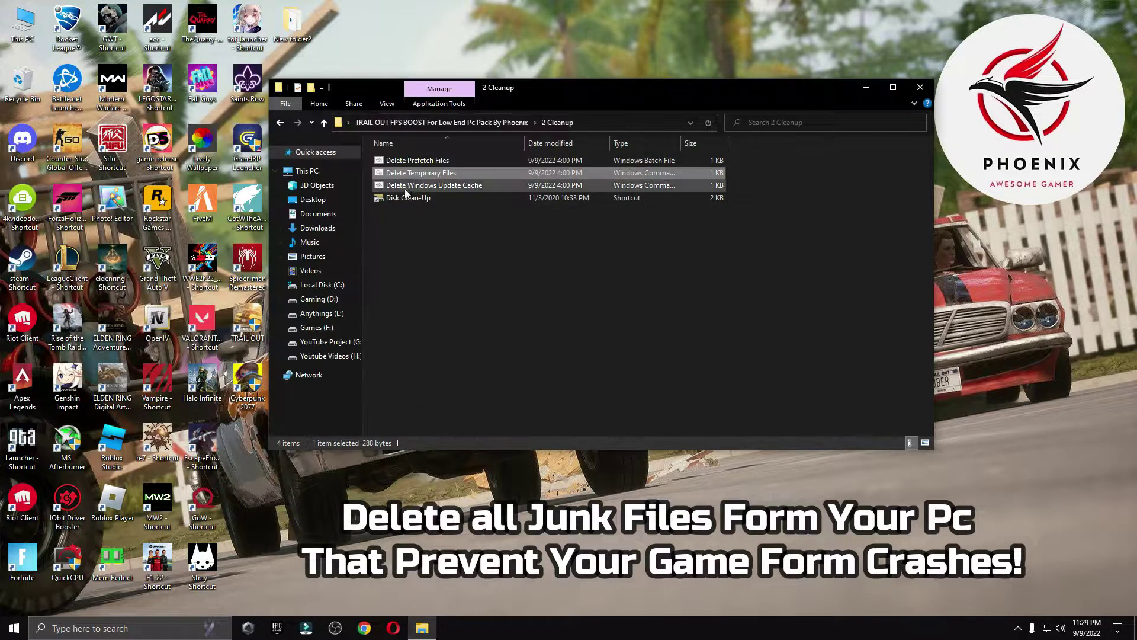
key(Return)
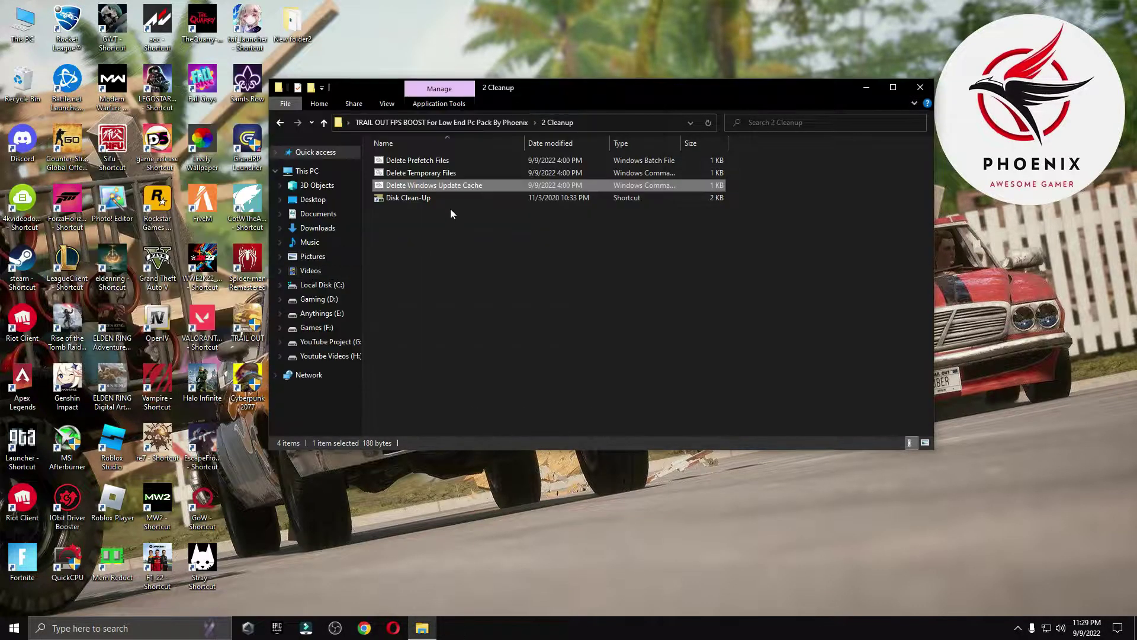
- Launch the Disk Clean-Up shortcut, close the folder, and permanently delete the unnecessary files on drive C:
double_click(432, 197)
click(920, 86)
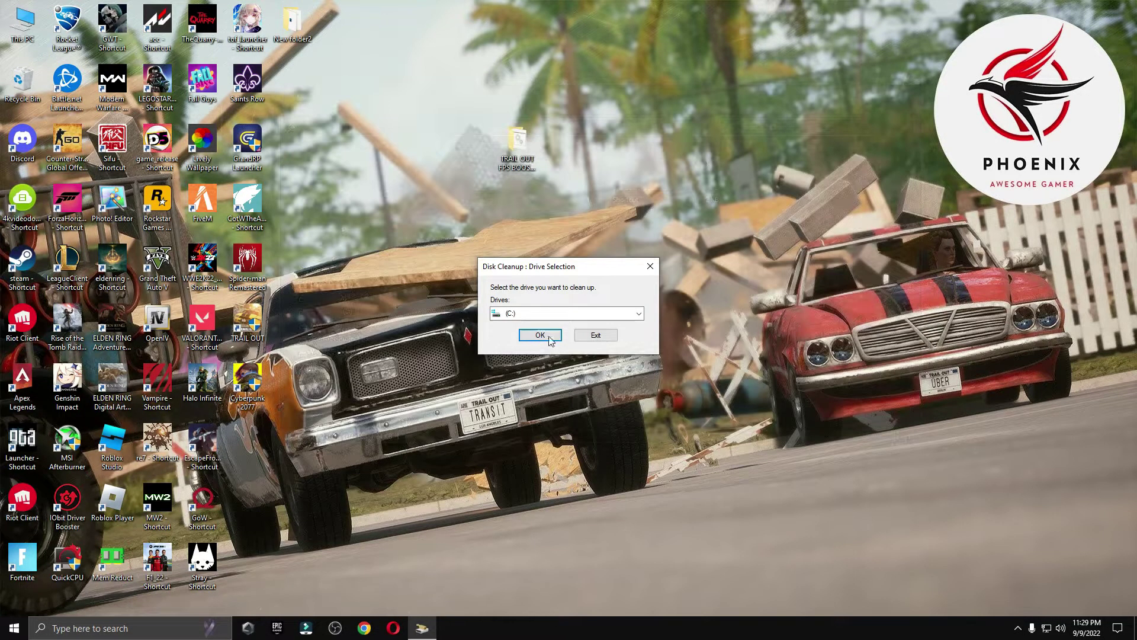
click(549, 337)
drag(267, 106, 568, 97)
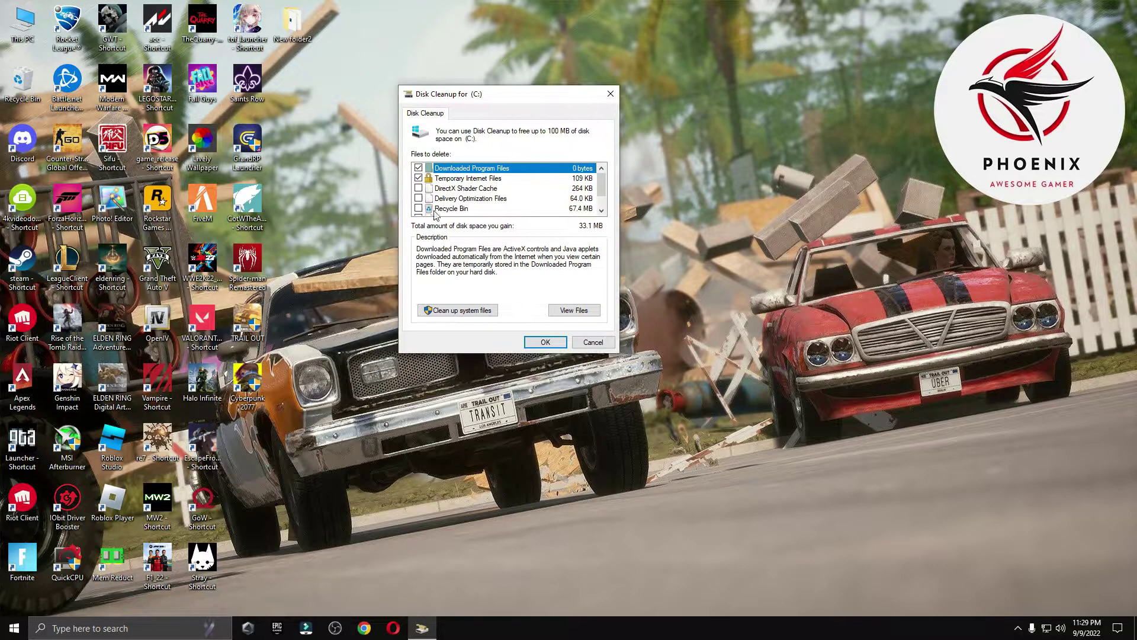
scroll(422, 206, down, 1)
click(542, 339)
click(593, 318)
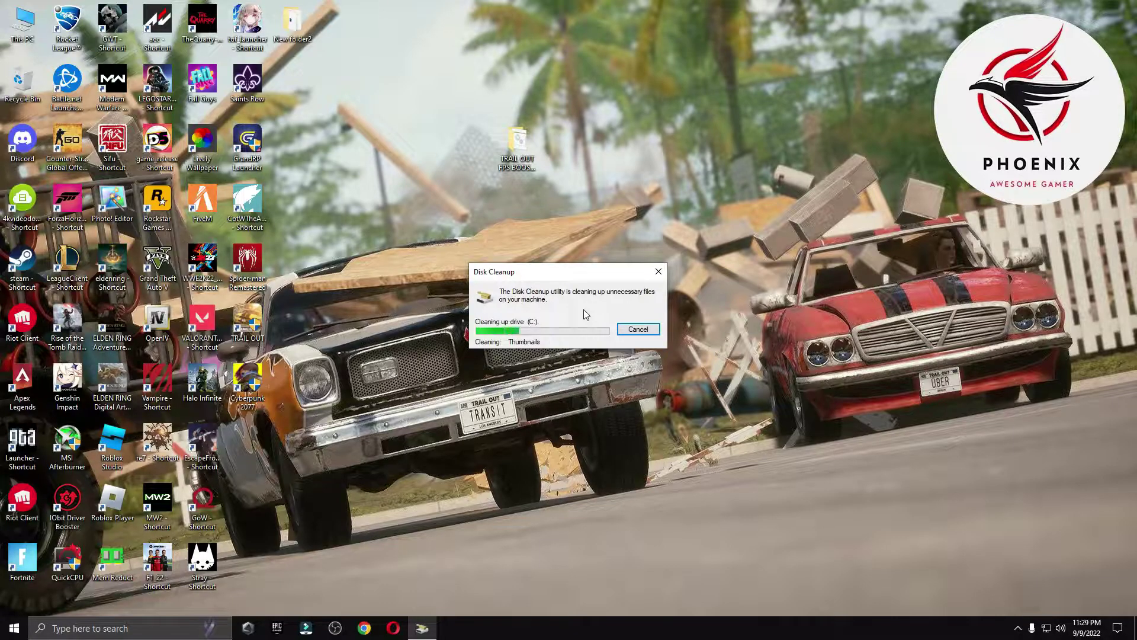
- Reopen the TRAIL OUT FPS boost pack, go to 3 GPU Best Settings, and show its folders as extra large icons
double_click(517, 142)
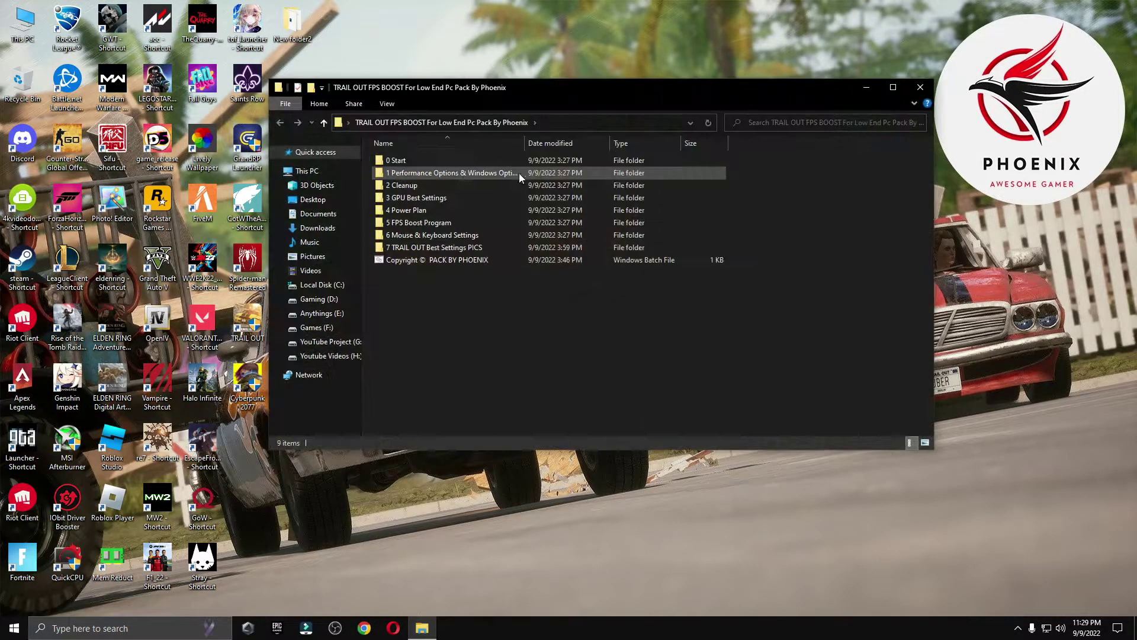
double_click(431, 197)
right_click(444, 242)
mouse_move(504, 251)
click(612, 251)
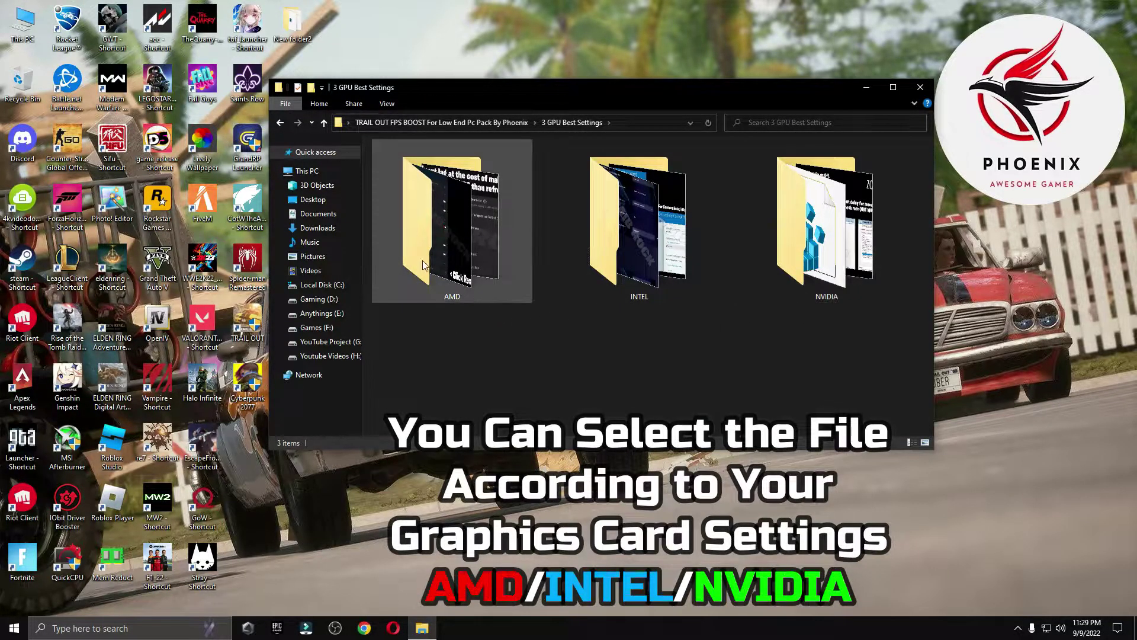
- View the recommended AMD display settings pictures in the AMD folder and close the image viewer
double_click(411, 229)
double_click(443, 198)
key(Right)
key(Right)
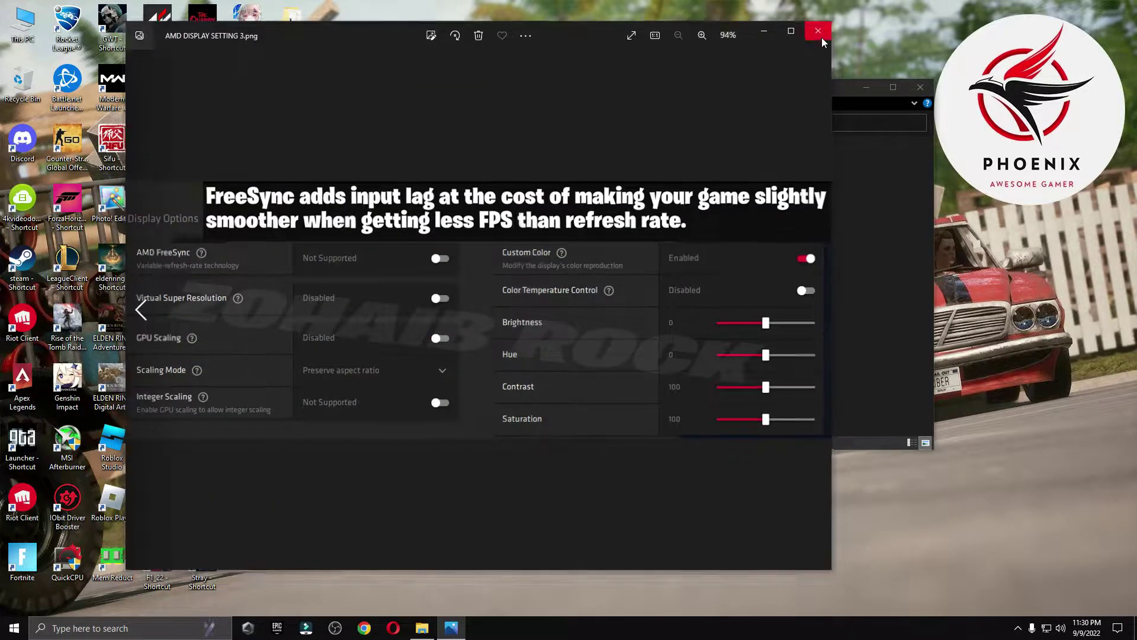
click(820, 30)
- View the Intel Graphics Command Center and Intel HD Graphics Control Panel pictures in the INTEL folder and close the viewer
key(alt+Left)
double_click(641, 232)
click(414, 188)
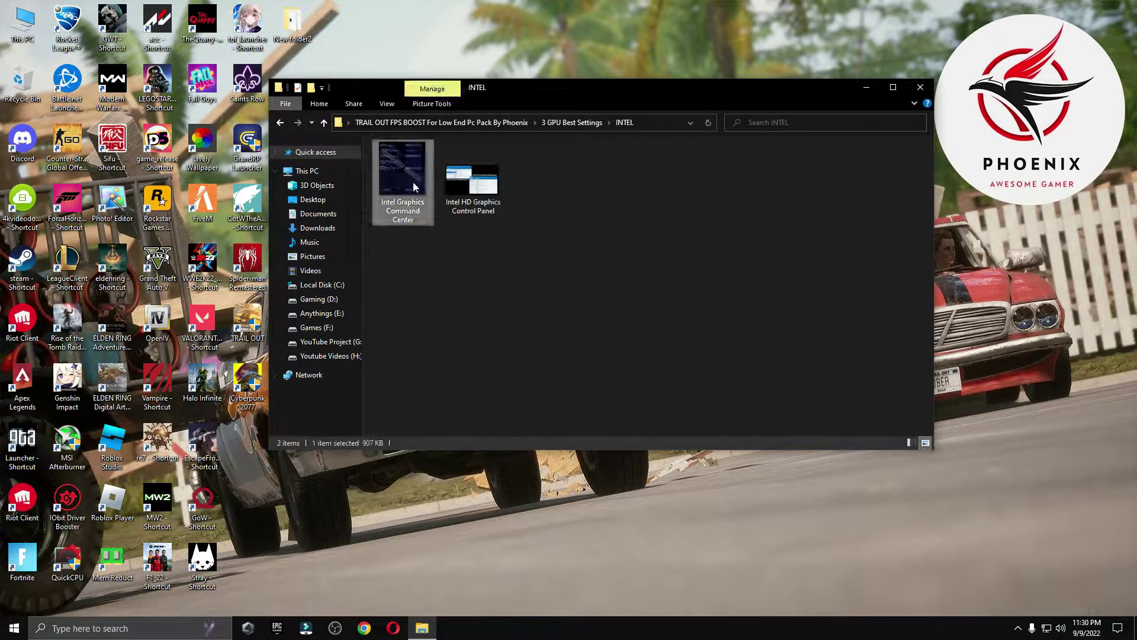
double_click(413, 187)
key(Right)
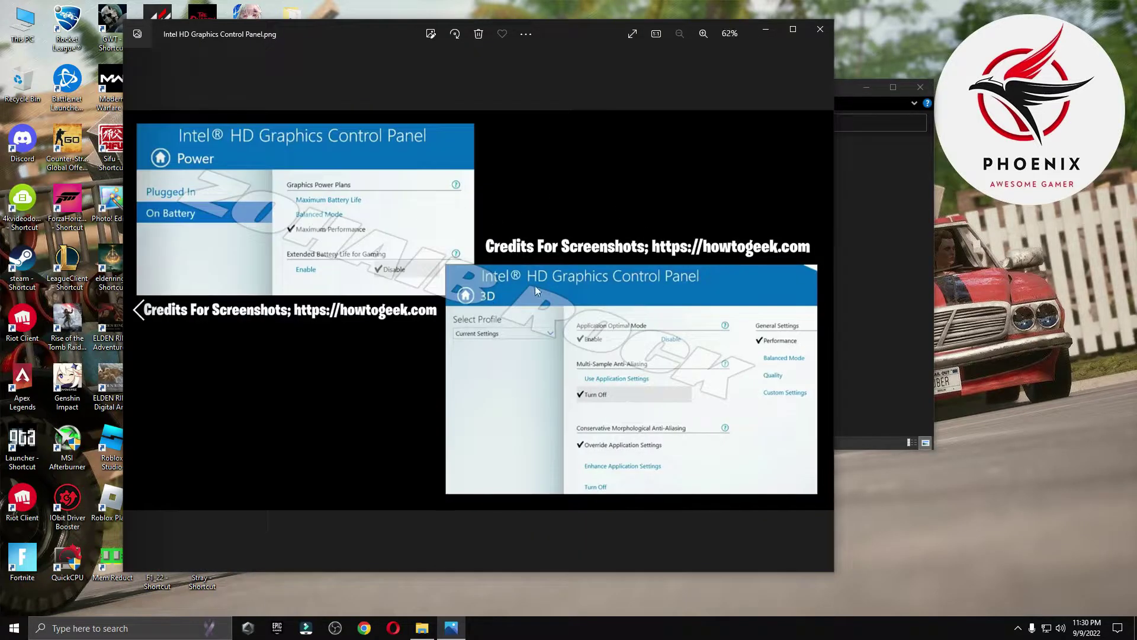
click(820, 30)
- View the NVIDIA Manage 3D Settings picture in the NVIDIA folder, launch NVIDIA Control Panel, and close the picture
click(284, 123)
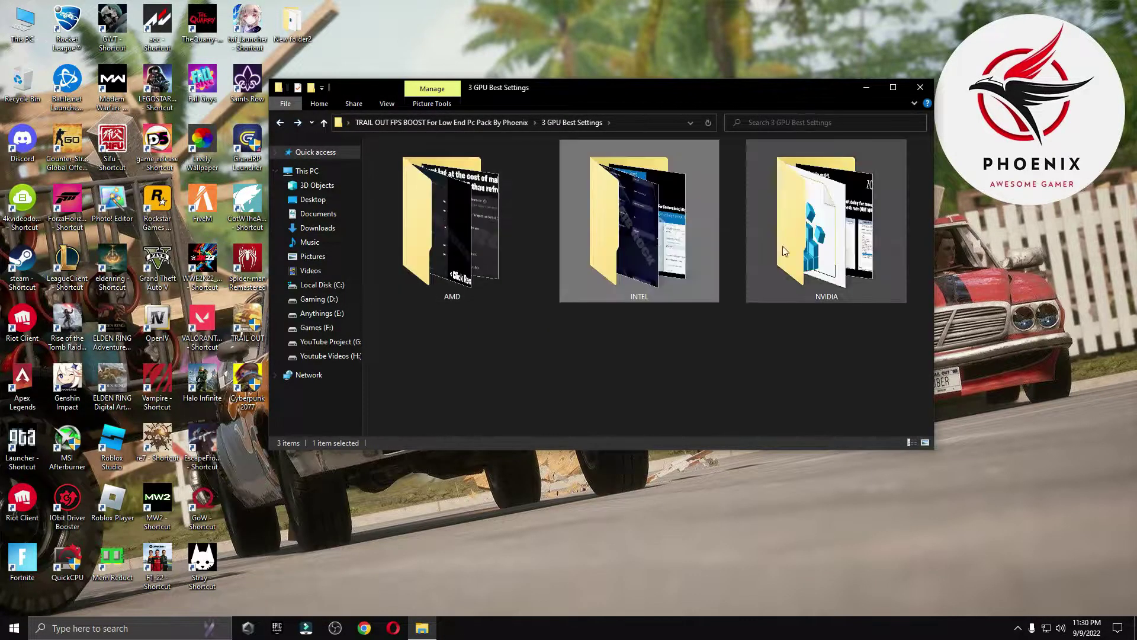
double_click(769, 248)
double_click(409, 189)
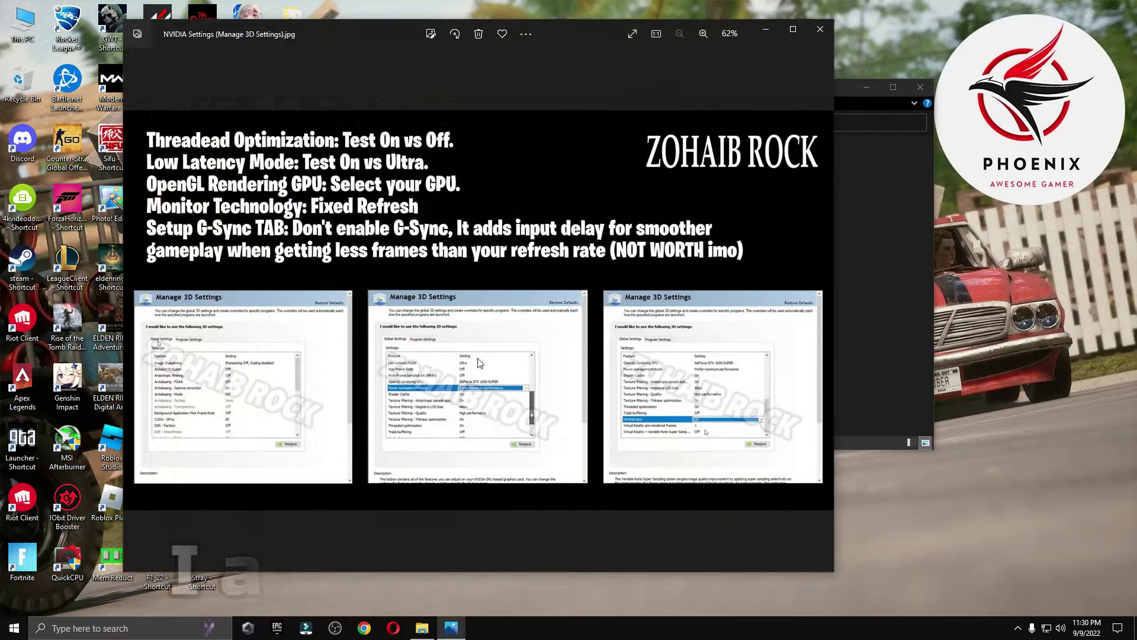
right_click(1007, 305)
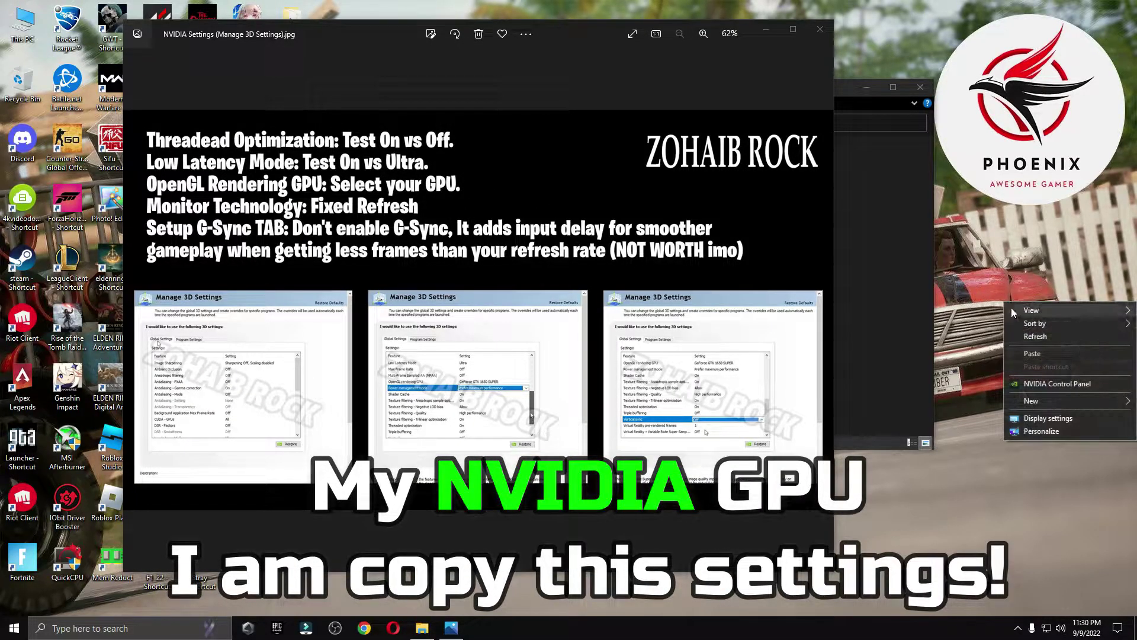
click(1029, 383)
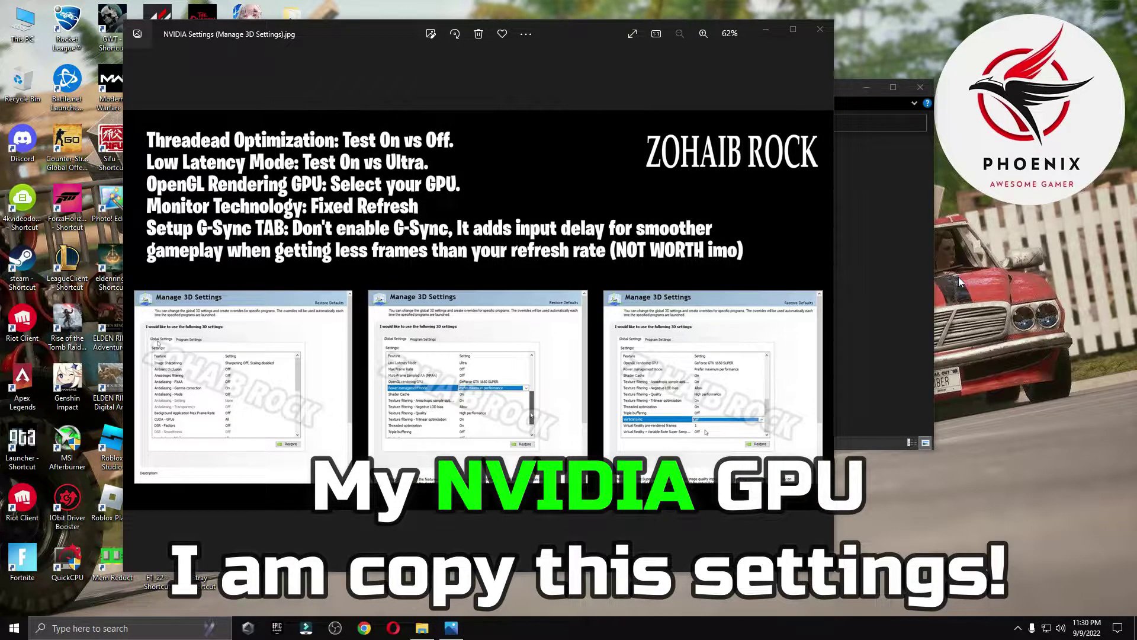
click(819, 29)
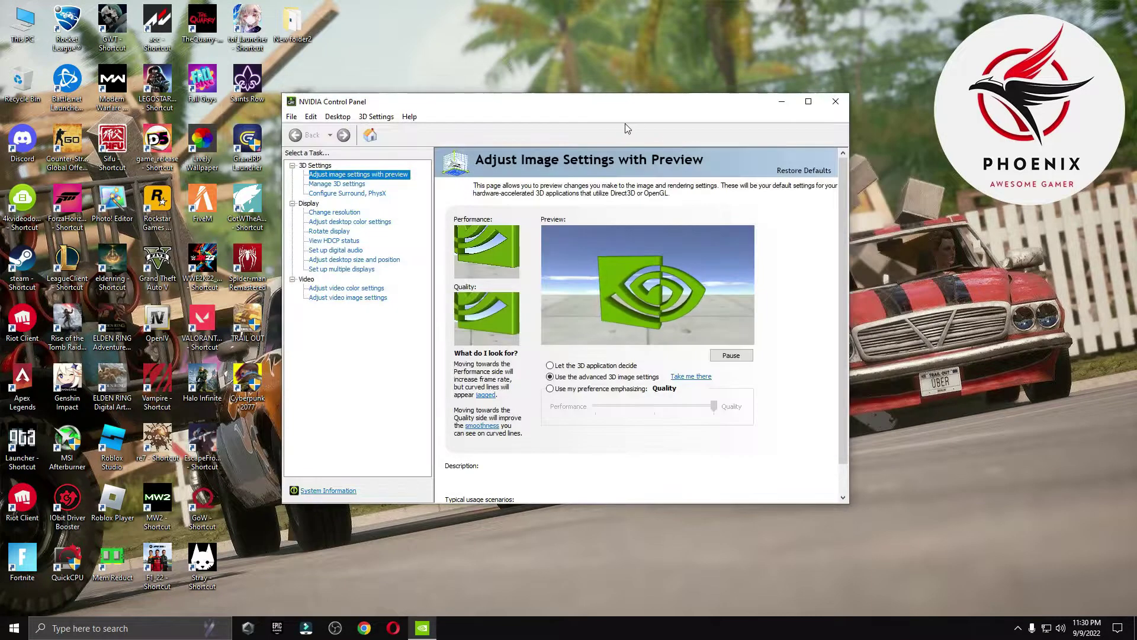
- Check that Use the advanced 3D image settings is selected and review the global Manage 3D Settings list
mouse_move(601, 382)
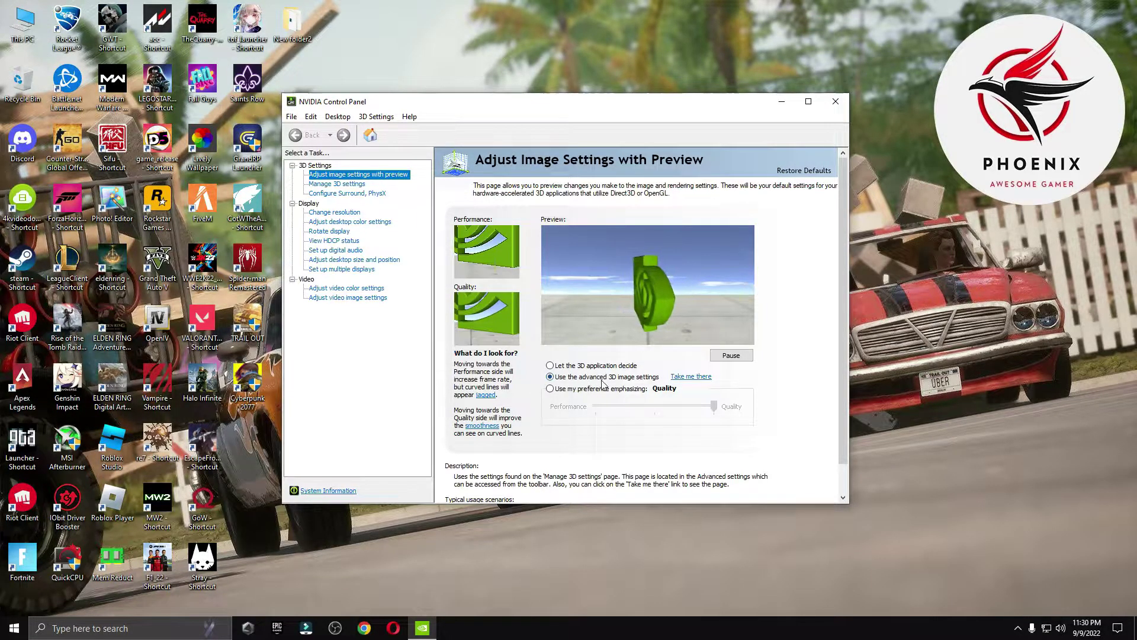
click(347, 185)
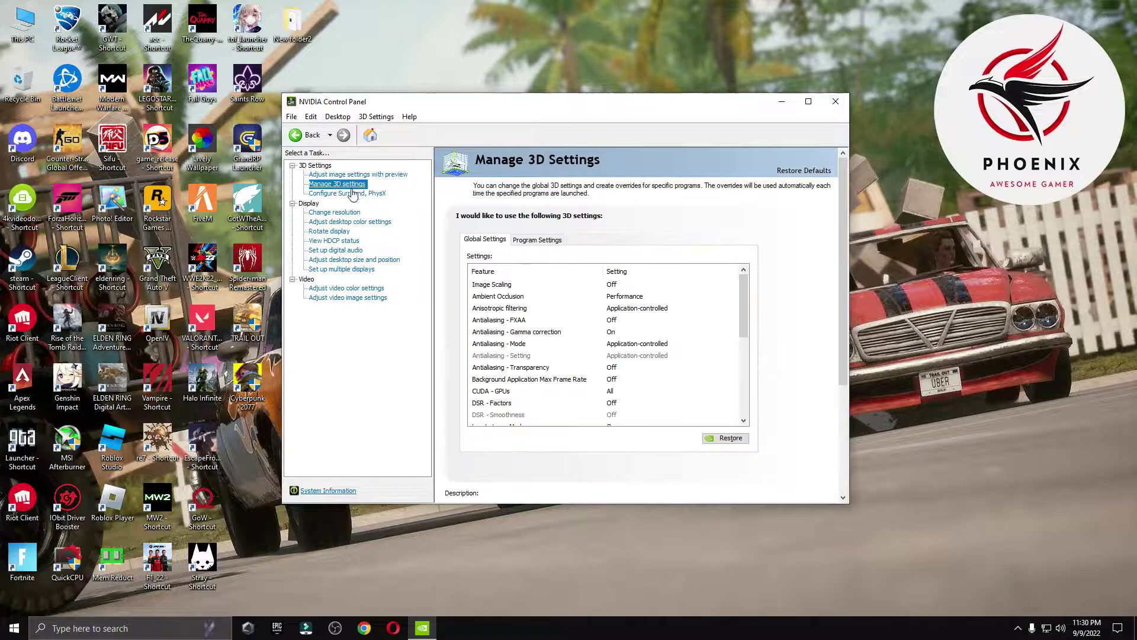
drag(748, 331, 747, 394)
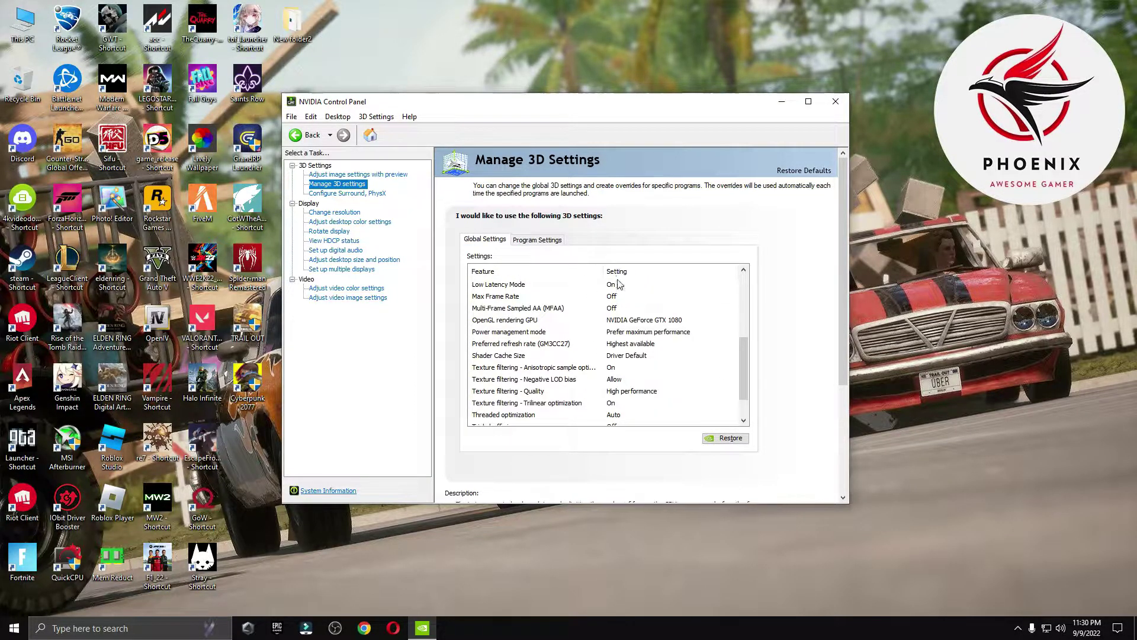
scroll(747, 381, down, 1)
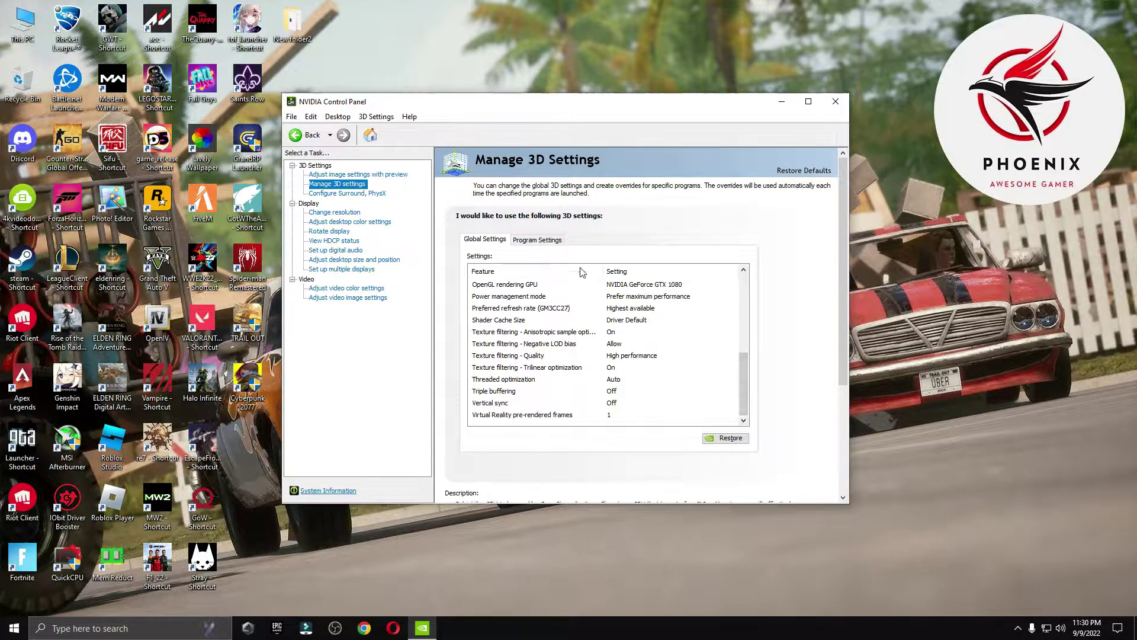
- Set the PhysX processor to NVIDIA GeForce GTX 1080
click(348, 193)
click(735, 260)
click(685, 282)
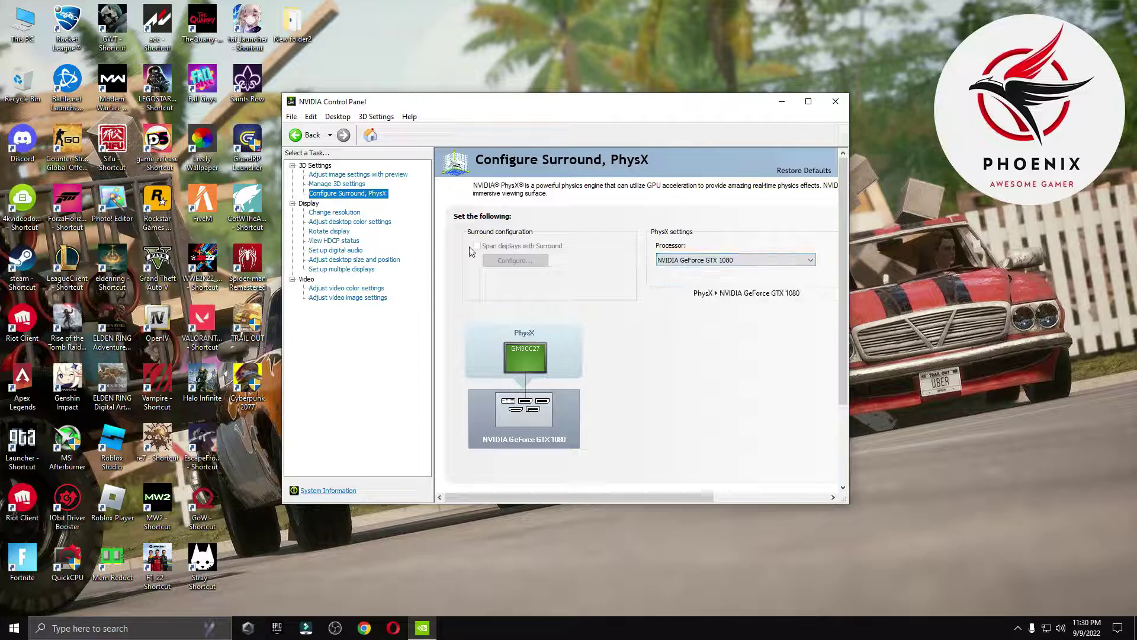
- Set the display's refresh rate to 165Hz at 1920 × 1080 and check the NVIDIA color settings below
click(335, 212)
scroll(510, 397, down, 2)
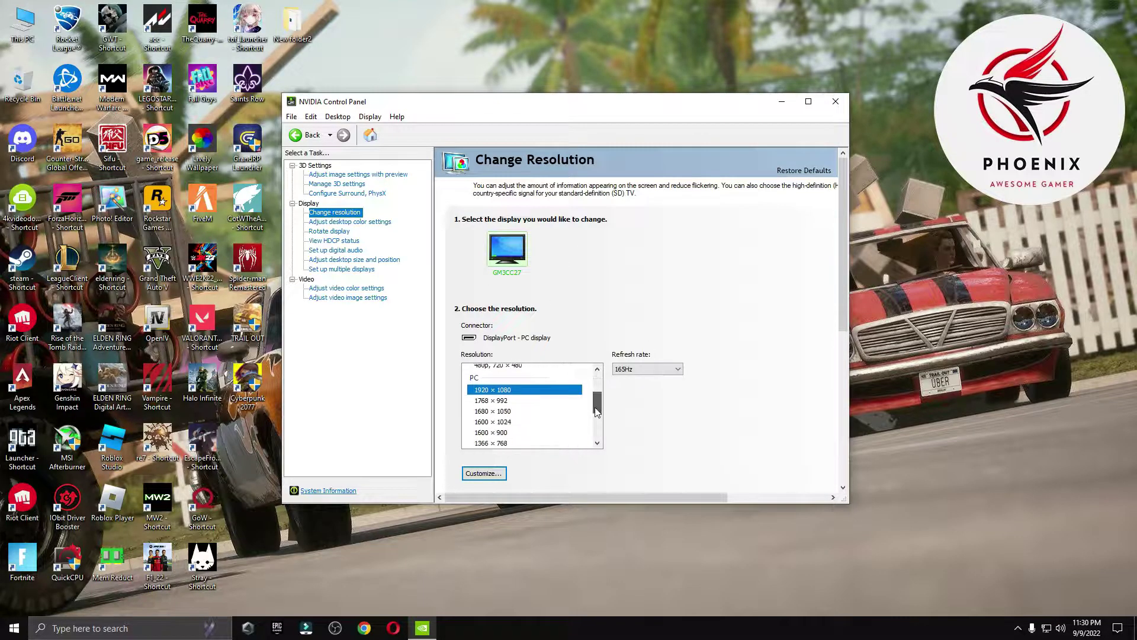
click(647, 369)
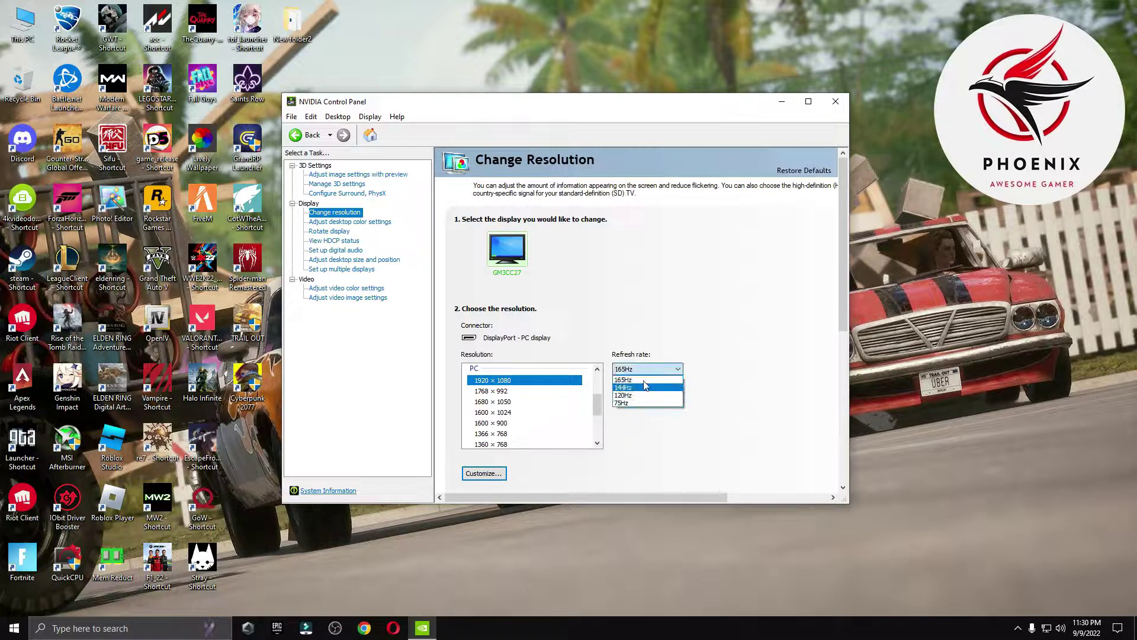
click(639, 382)
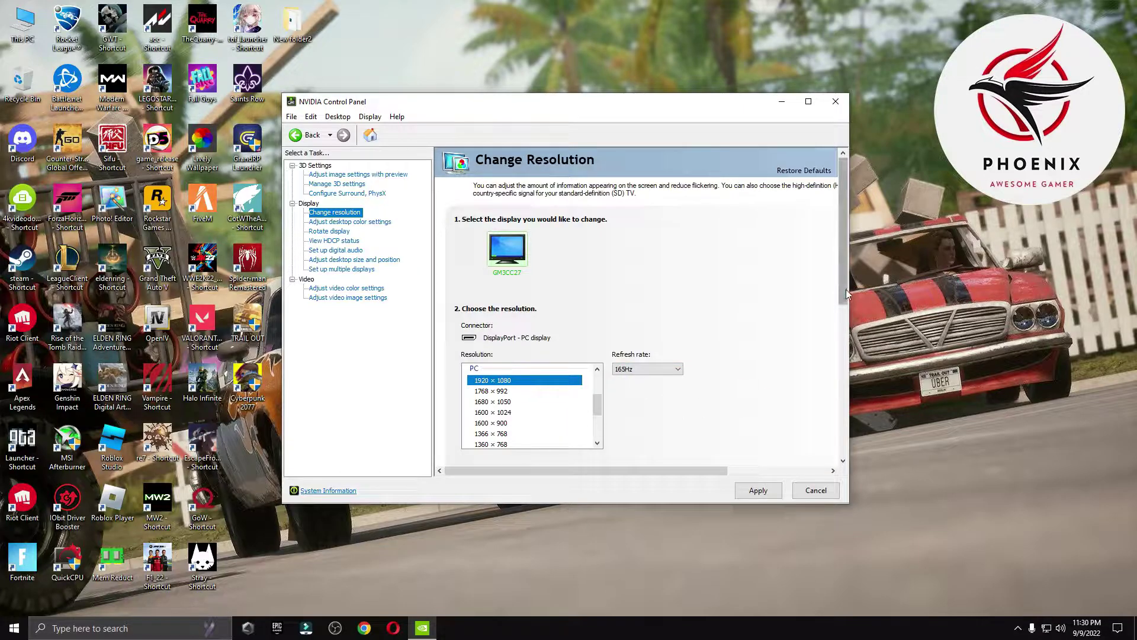
scroll(845, 289, down, 5)
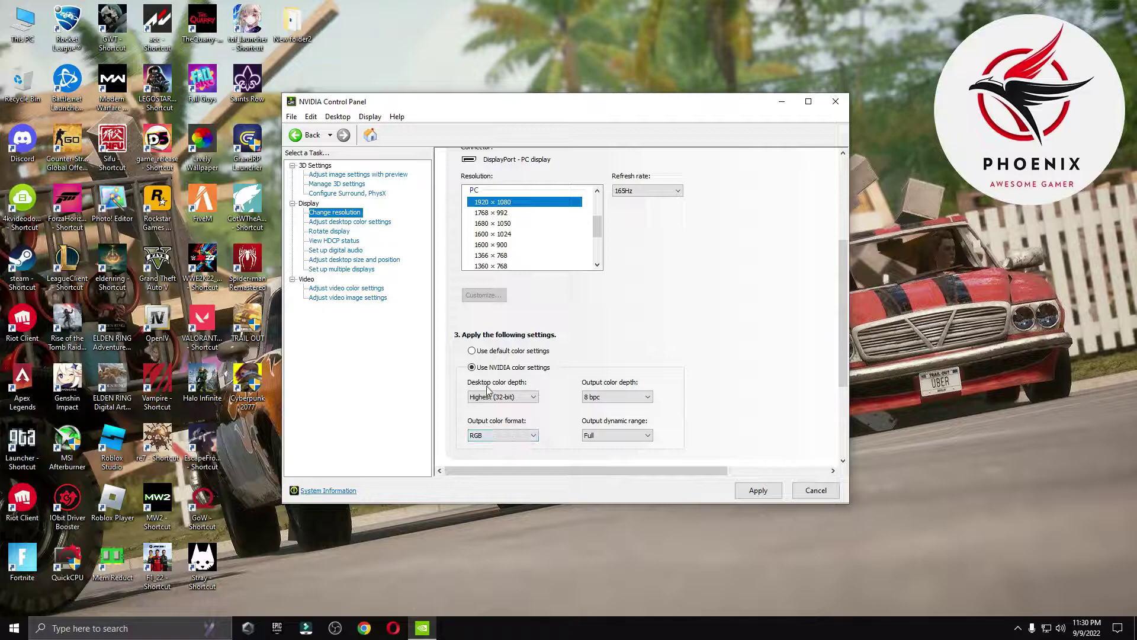
- Check the video color settings, apply the pending NVIDIA changes from the image settings page, keep them, and close the control panel
click(349, 289)
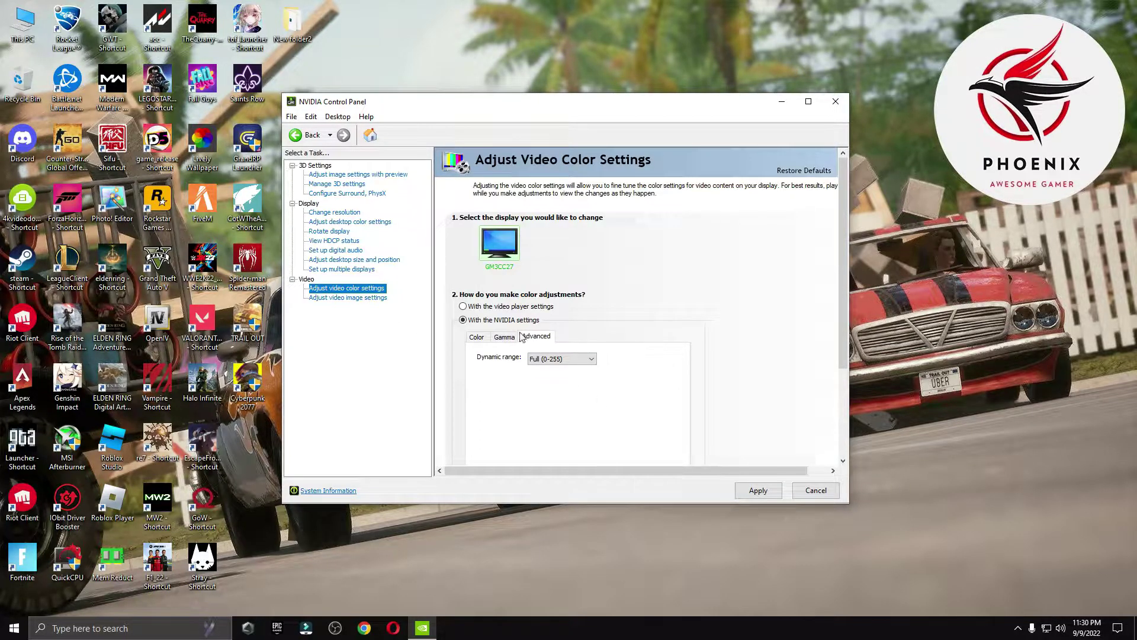
click(369, 177)
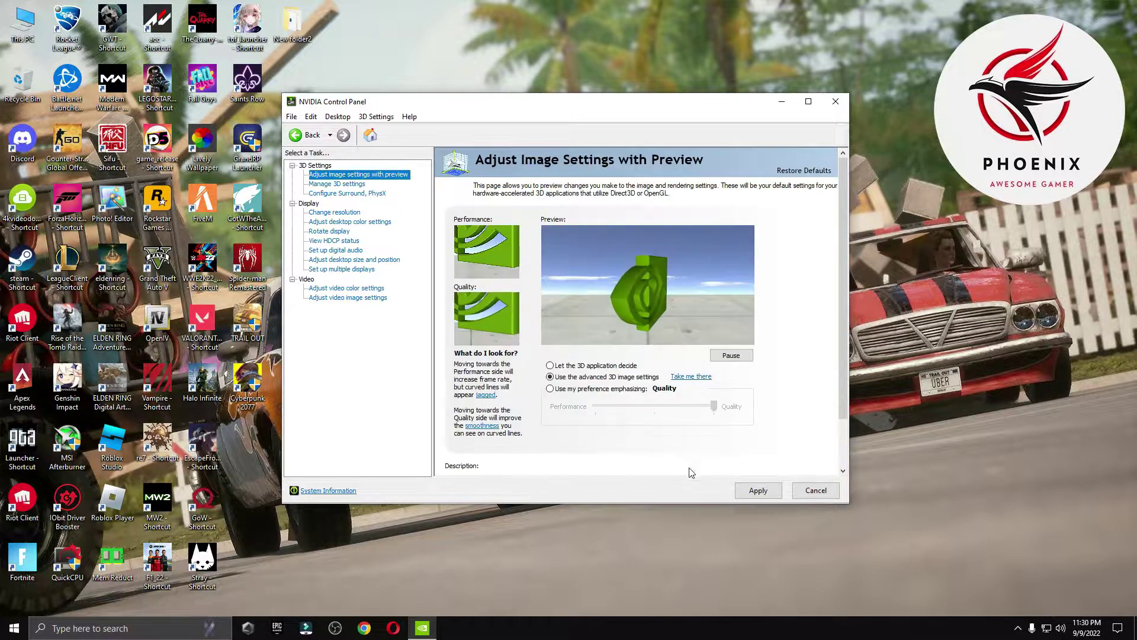
click(754, 491)
click(610, 321)
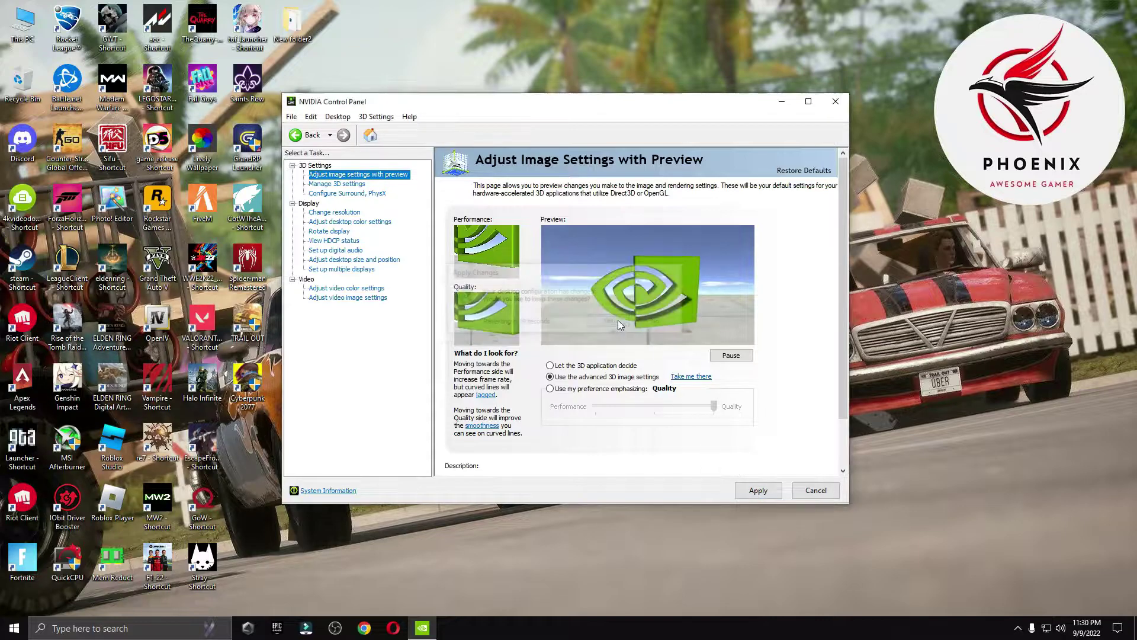
click(835, 101)
- Open the 64bit folder of Quick-CPU inside the FPS boost pack's 4 Power Plan folder
double_click(533, 169)
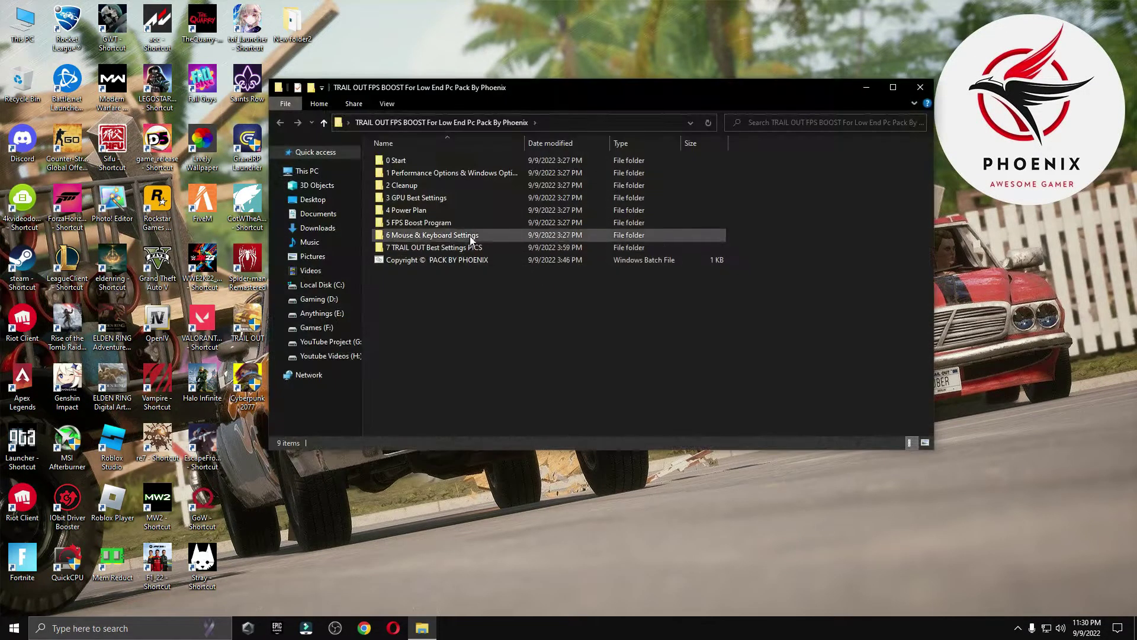
double_click(430, 209)
double_click(414, 162)
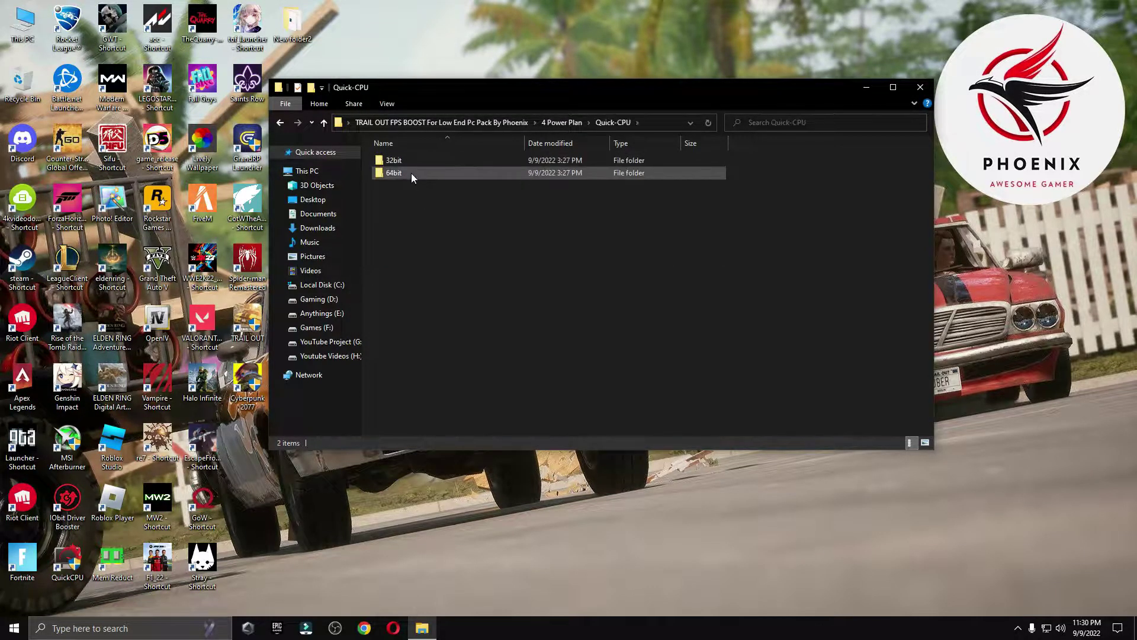
double_click(411, 173)
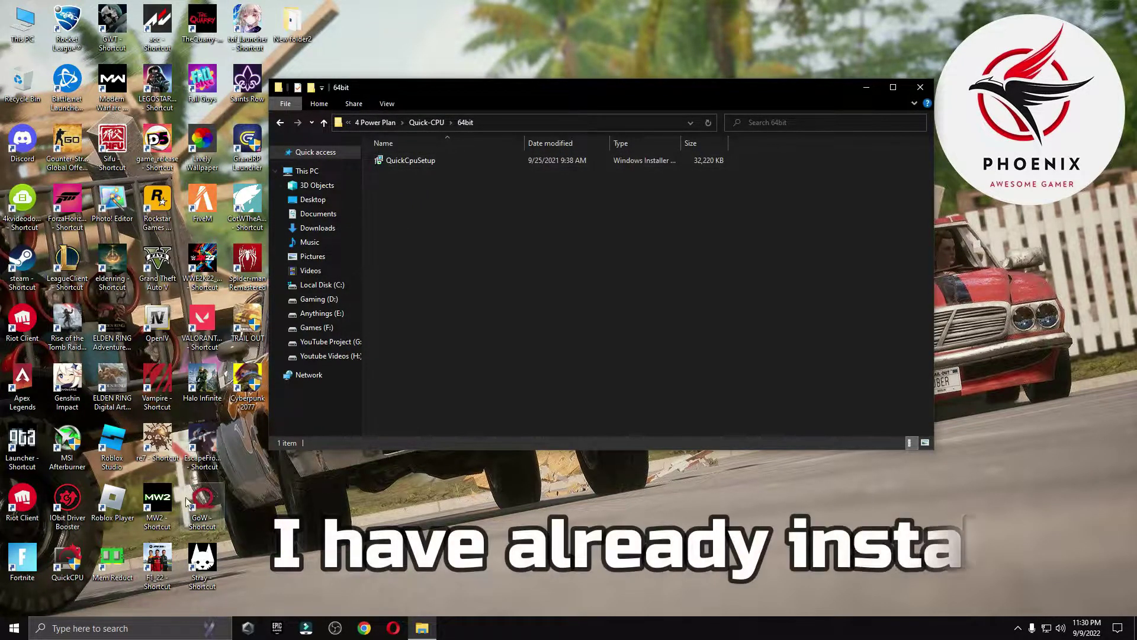
- Launch the already installed Quick CPU as the active program and close the pack's folder window
double_click(73, 571)
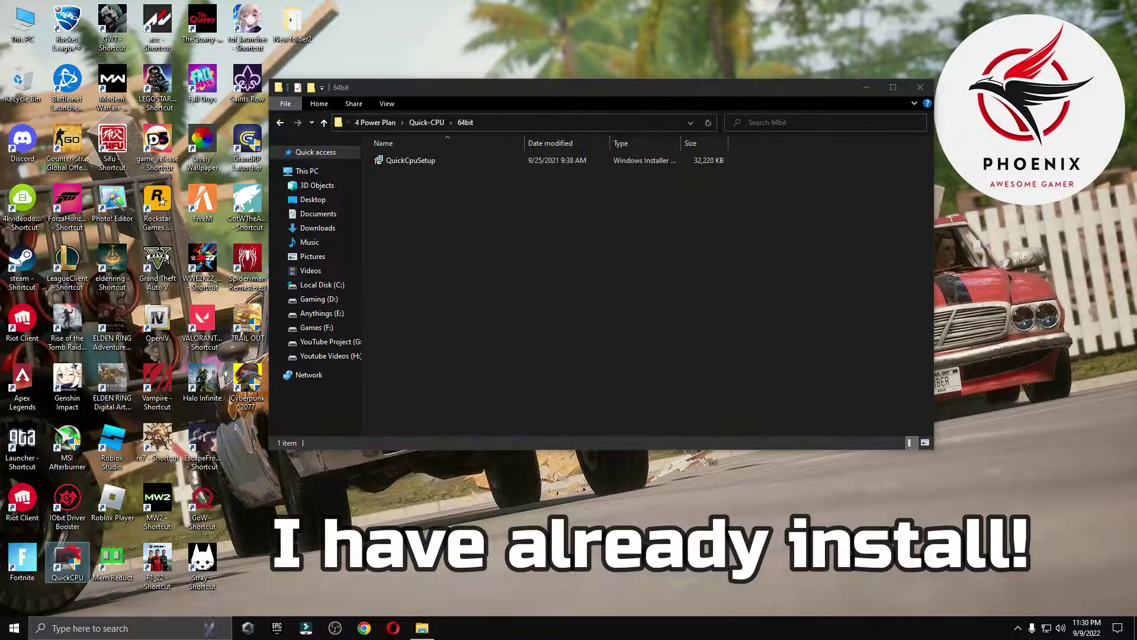
click(518, 398)
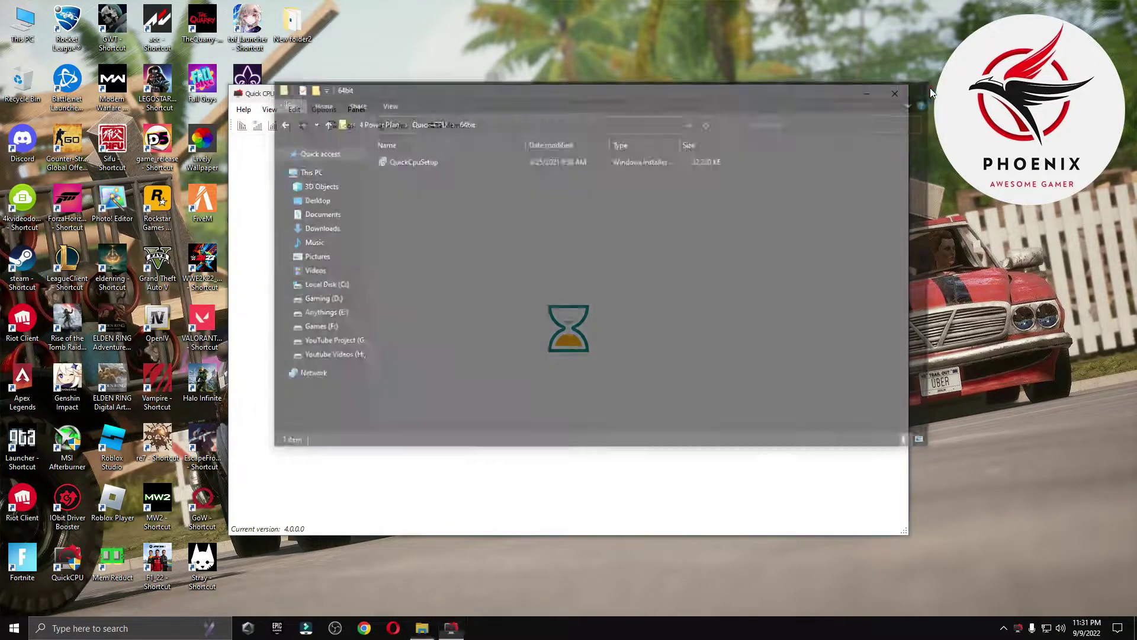
click(924, 87)
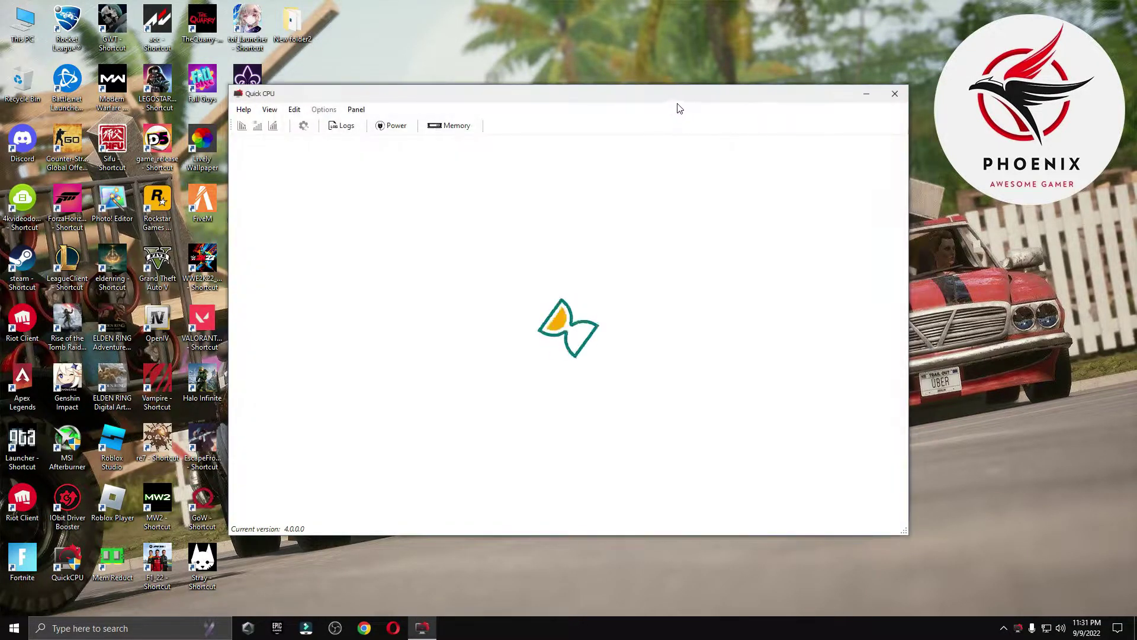
drag(711, 100, 726, 89)
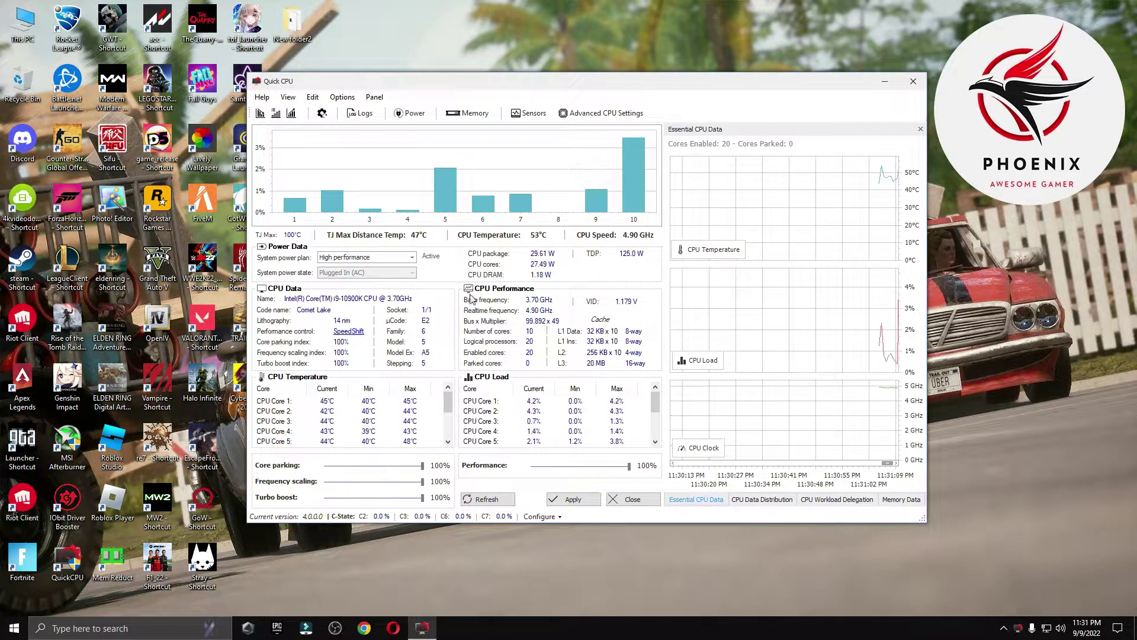
- Set the system power plan to High performance and Performance to 100%, apply the changes, and close Quick CPU
click(675, 346)
click(410, 257)
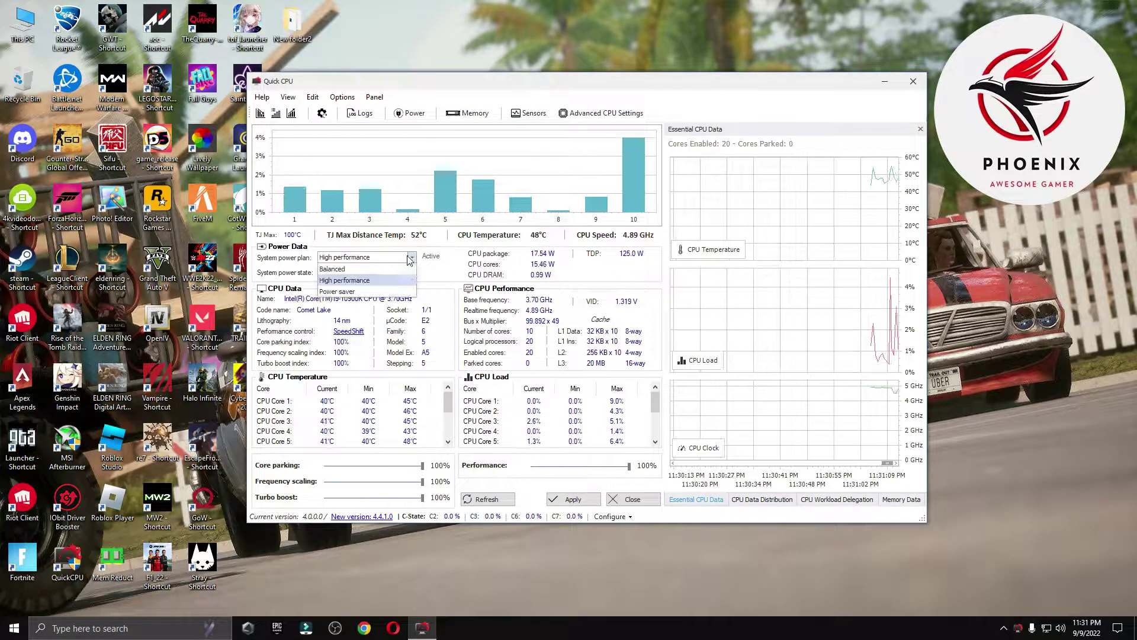
click(354, 281)
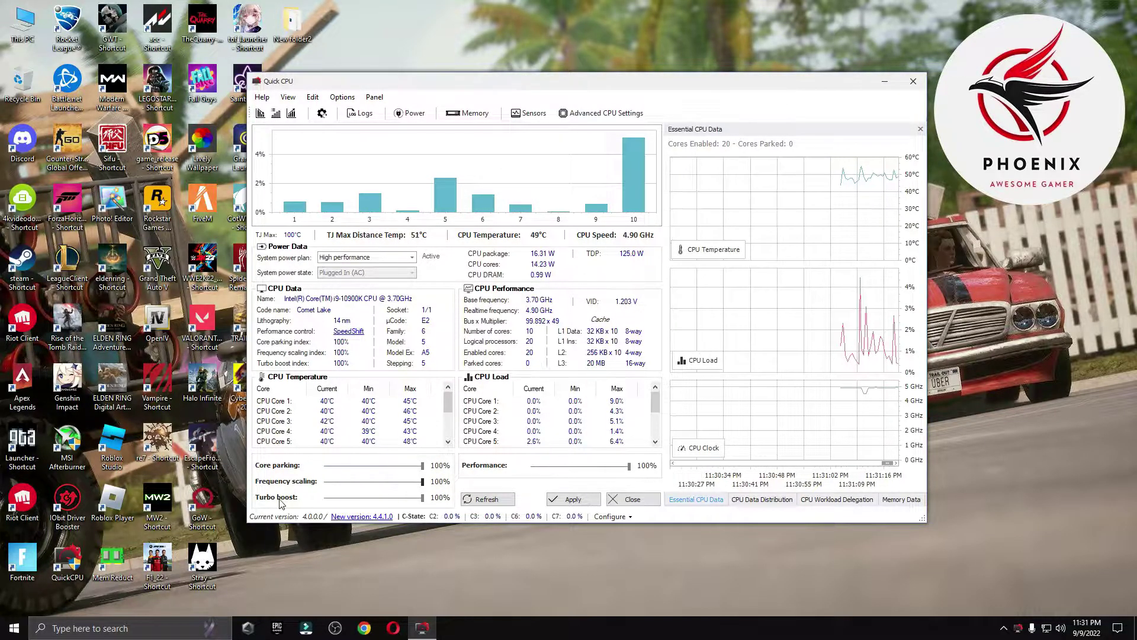
drag(629, 466, 618, 466)
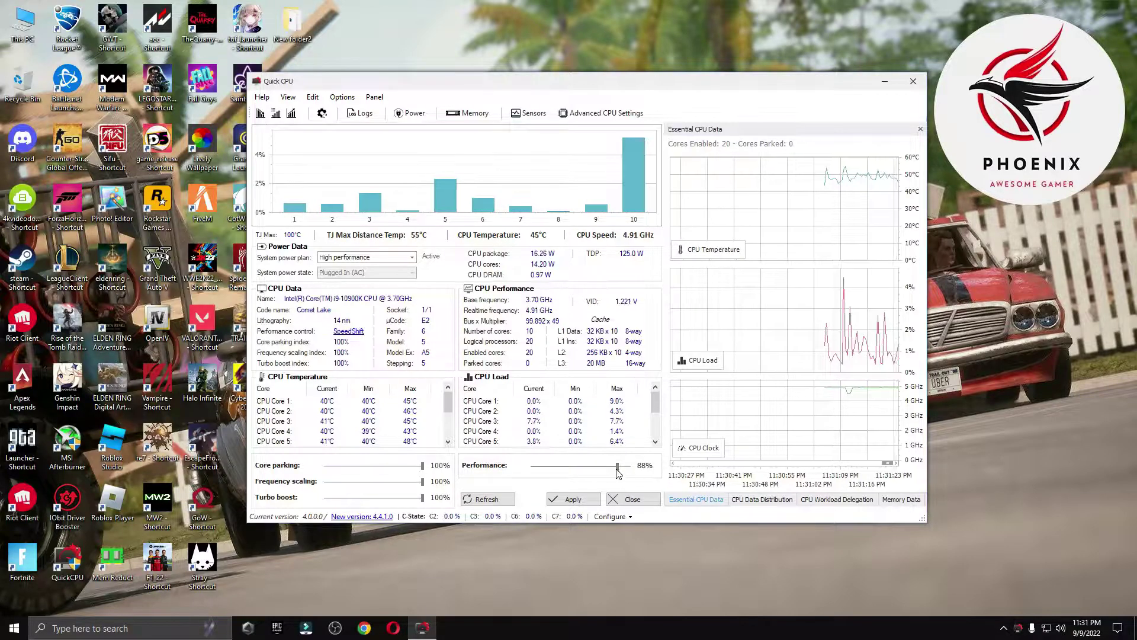
click(591, 501)
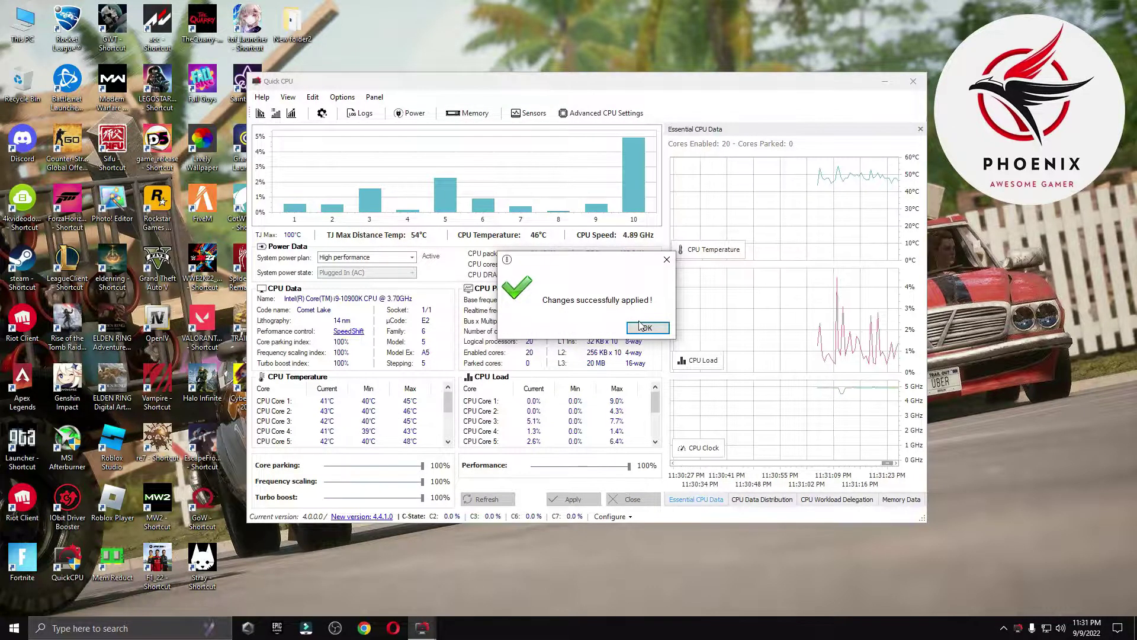
click(647, 327)
click(628, 499)
- Search Windows for the power plan settings, check that High performance is selected among all plans, and close Power Options
click(111, 628)
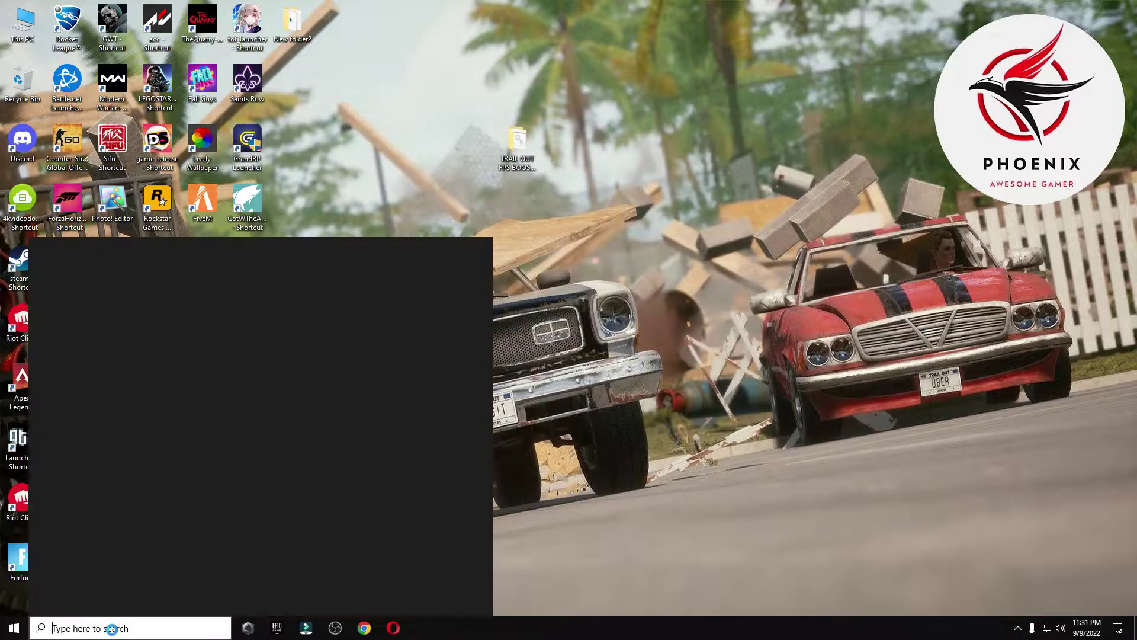
text(power)
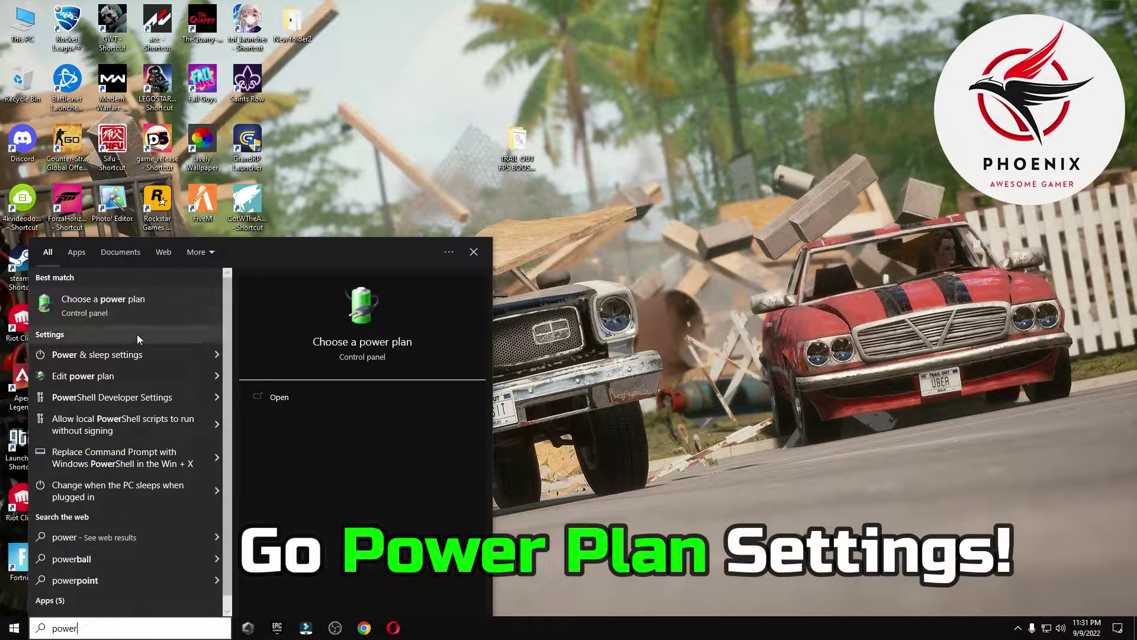
click(105, 308)
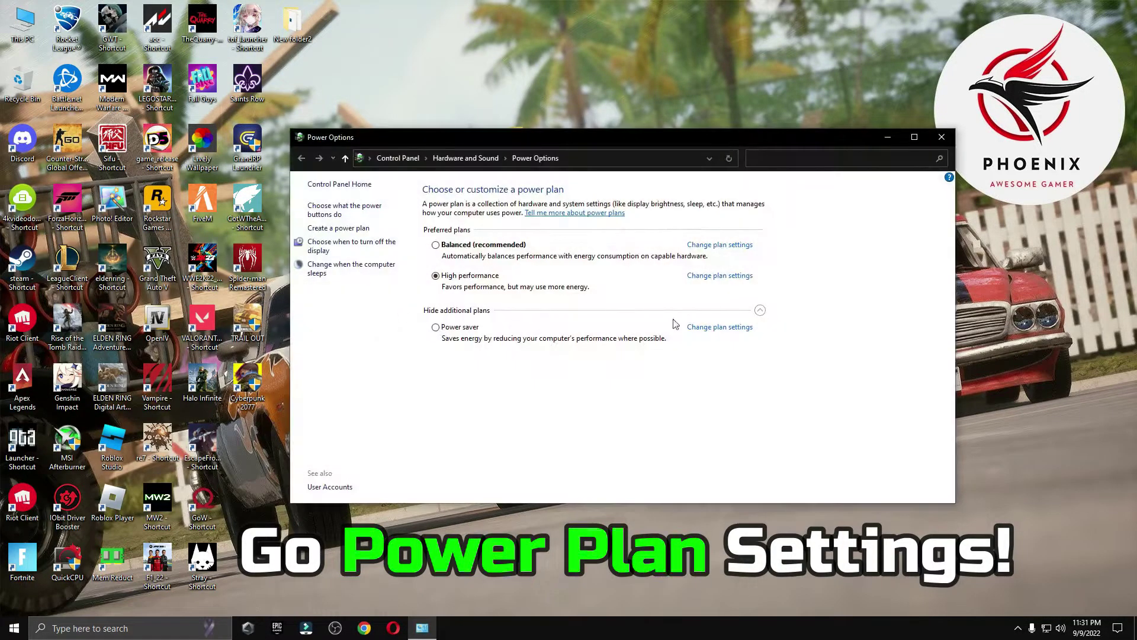
click(760, 312)
click(759, 311)
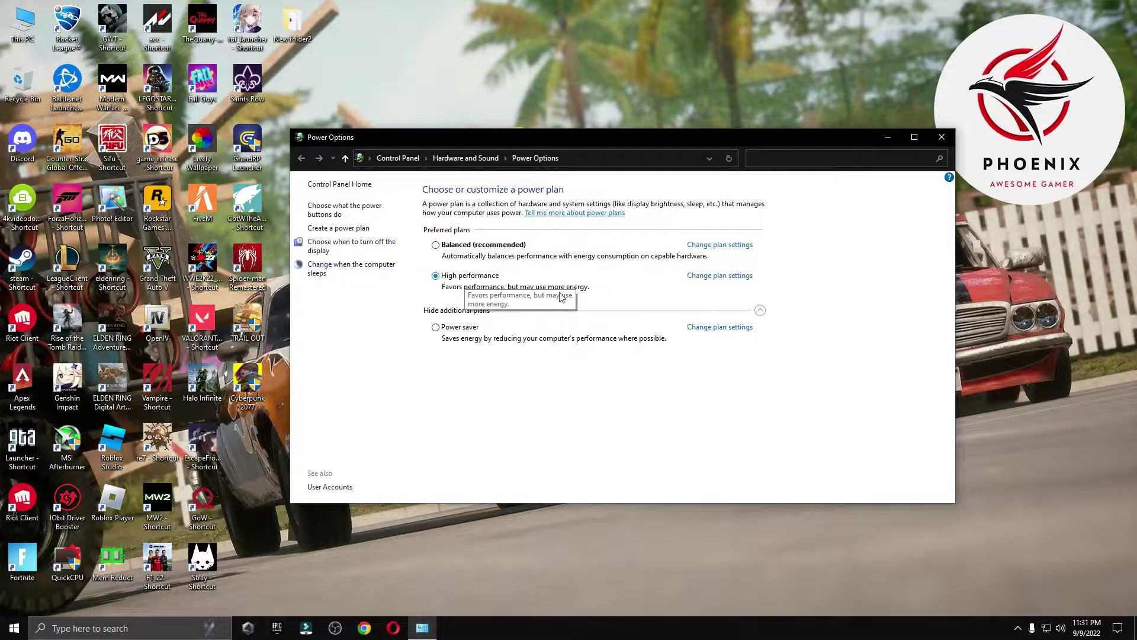
click(760, 311)
click(939, 142)
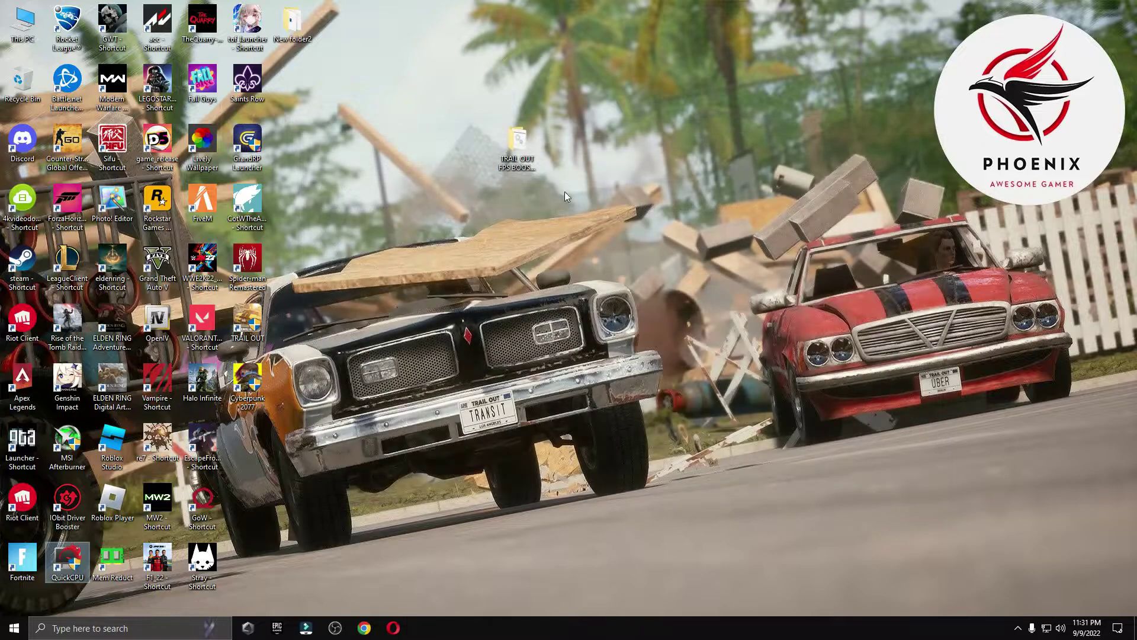
- Run Timer Resolution from the pack's 5 FPS Boost Program folder, set it to Maximum, and leave it running minimized
double_click(517, 148)
click(410, 223)
double_click(426, 223)
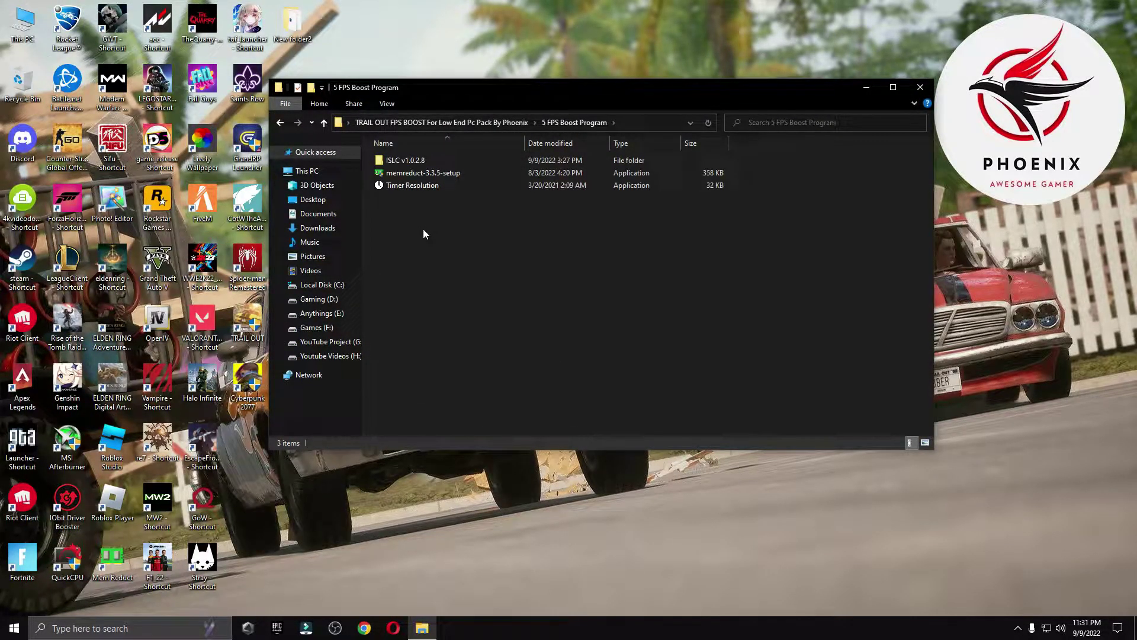
double_click(415, 186)
click(866, 89)
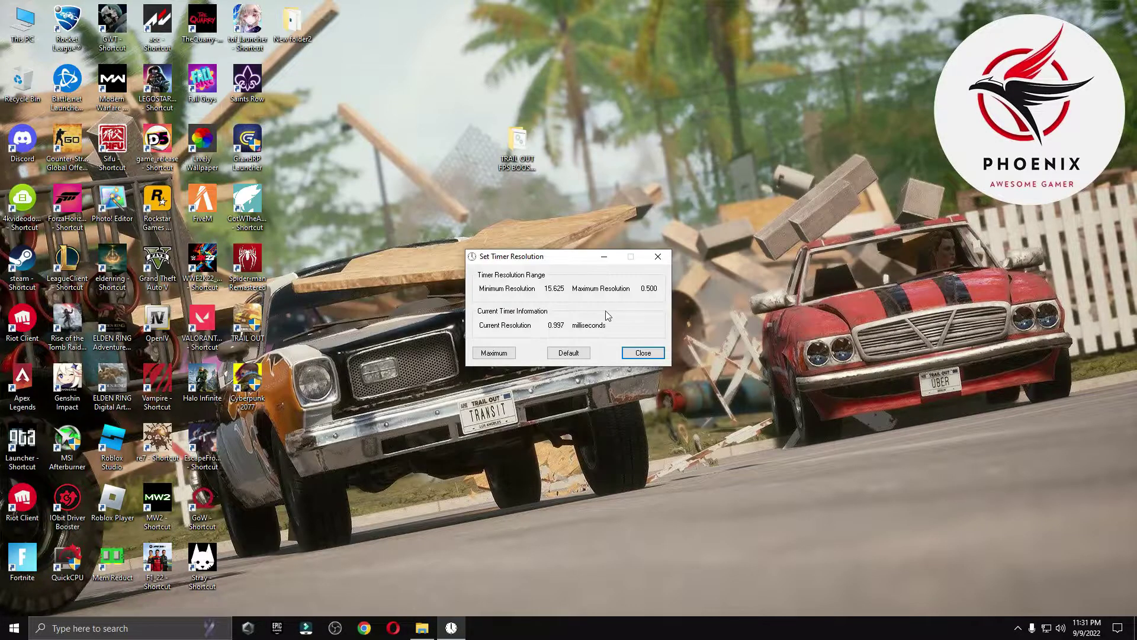
click(570, 353)
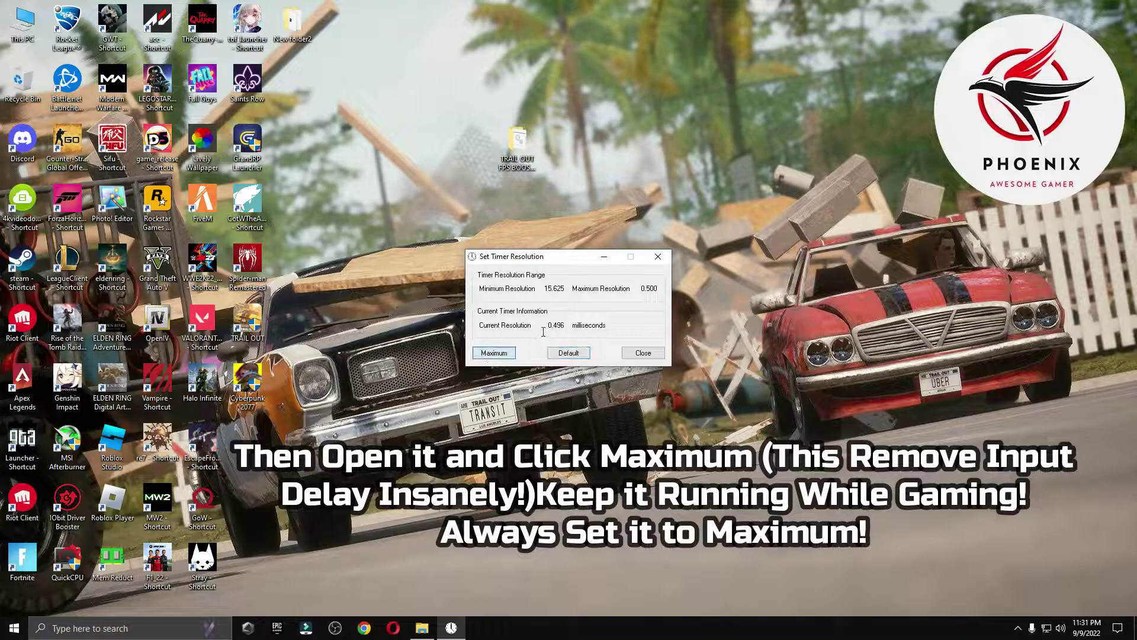
click(603, 257)
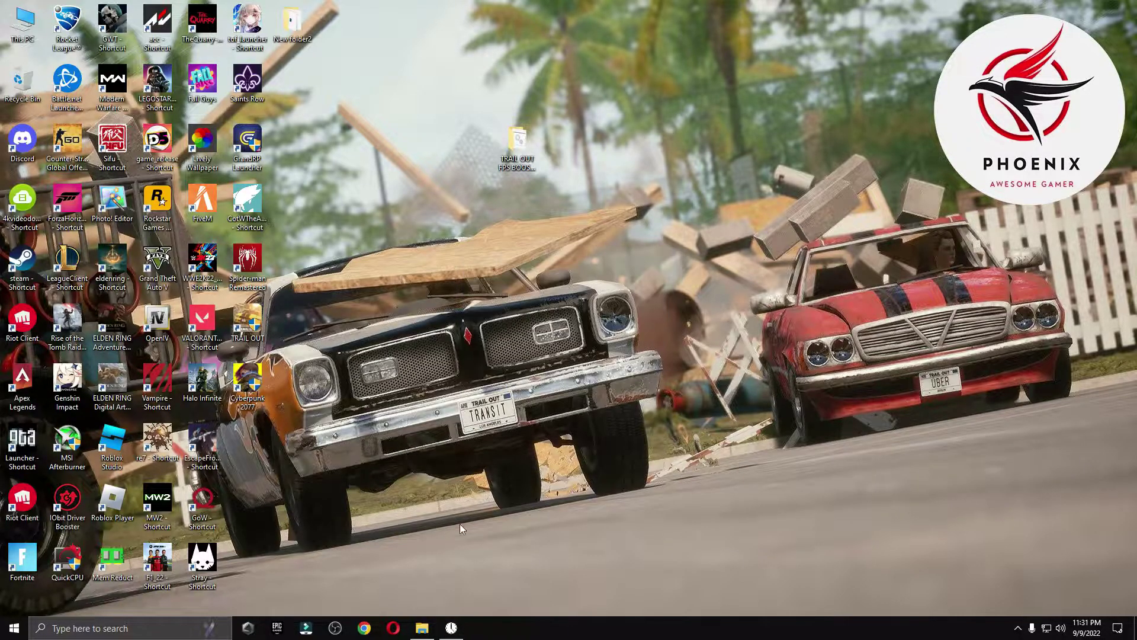
- Open M1 Mouse Acceleration from 6 Mouse & Keyboard Settings, apply a medium pointer speed with Enhance pointer precision off, and close the dialog
click(421, 628)
click(279, 123)
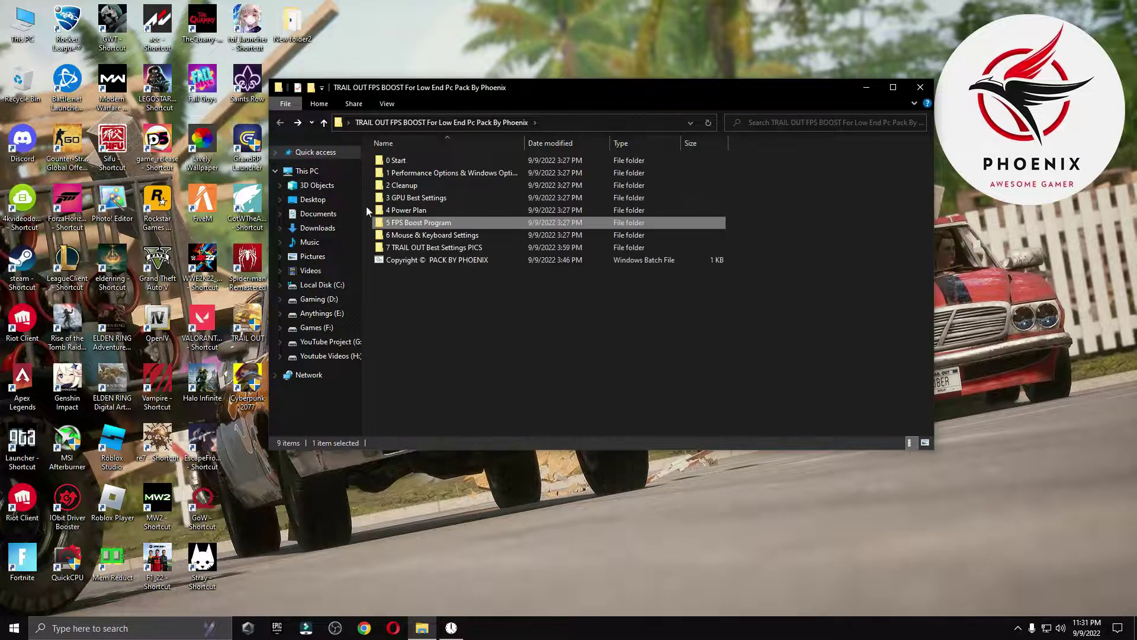
double_click(415, 234)
double_click(492, 190)
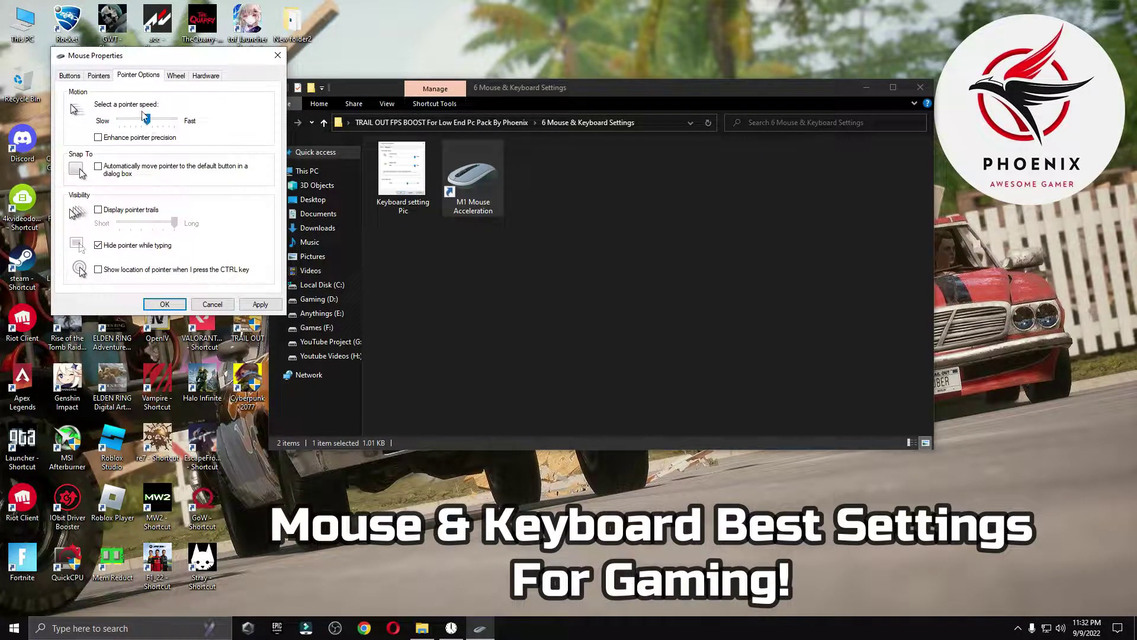
click(70, 77)
click(136, 77)
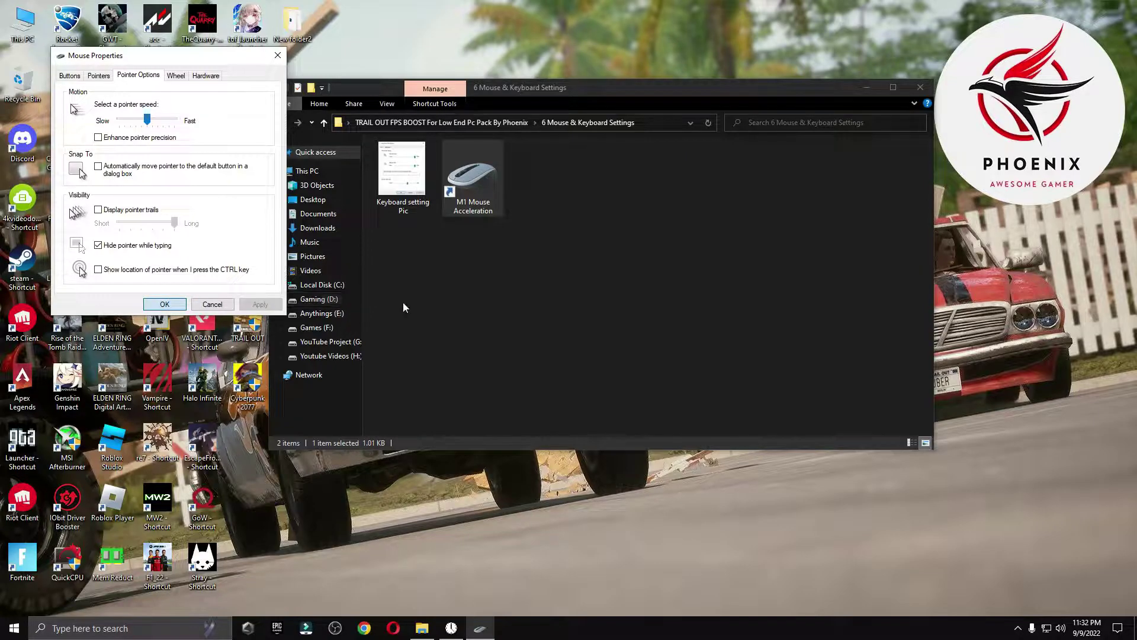
key(Escape)
- Compare Windows' Keyboard Properties with the Keyboard setting Pic for Short repeat delay and Fast repeat rate, and close both
double_click(402, 172)
click(89, 627)
text(keyboard)
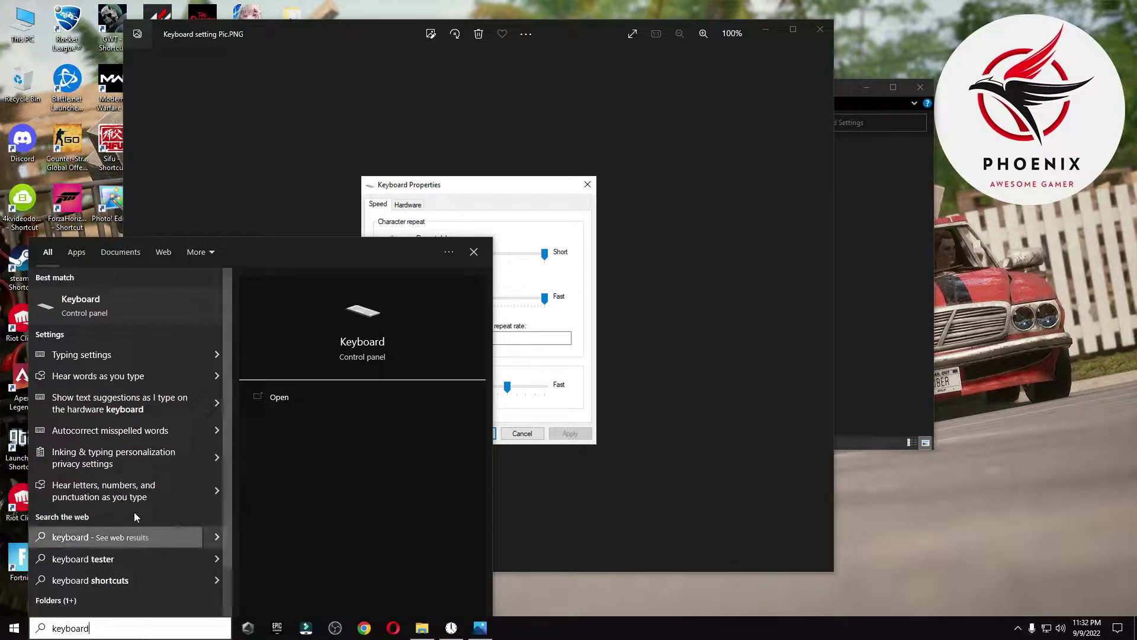
click(96, 303)
drag(230, 80, 279, 193)
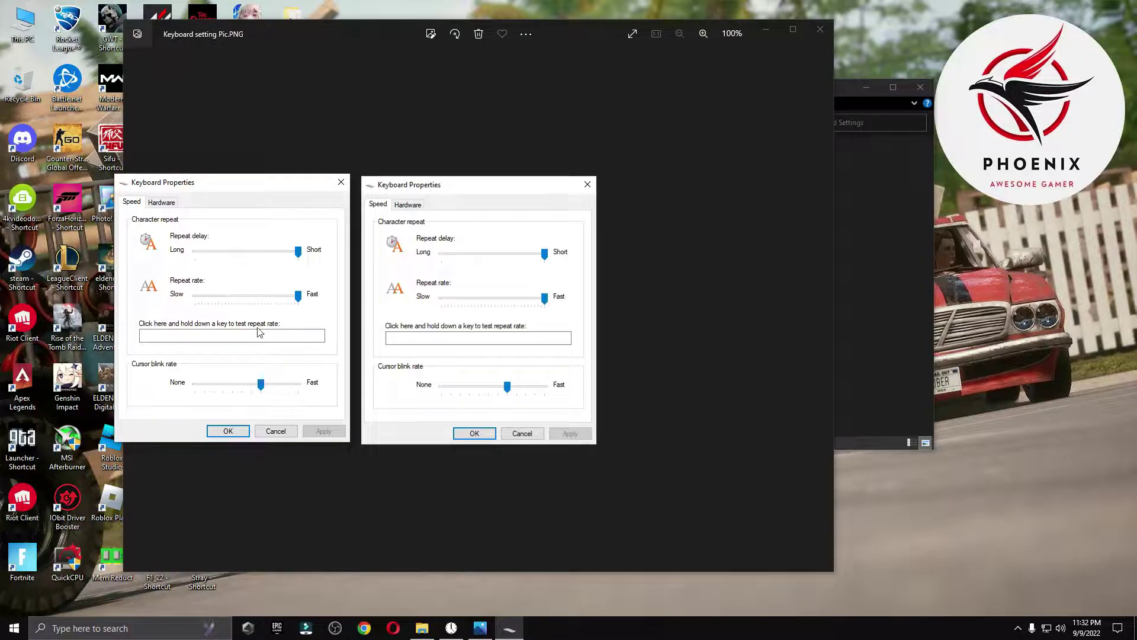
key(Return)
click(820, 29)
- Review the TrailOut Graphics Settings picture in the 7 TRAIL OUT Best Settings PICS folder, and close the picture and folder
click(280, 122)
click(418, 248)
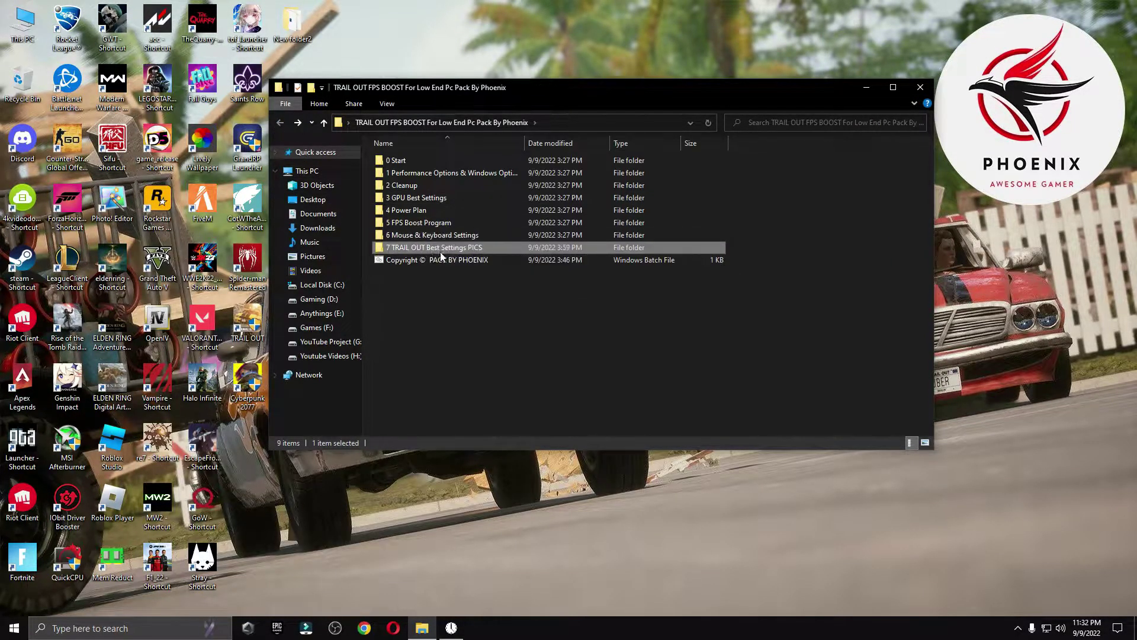
double_click(419, 249)
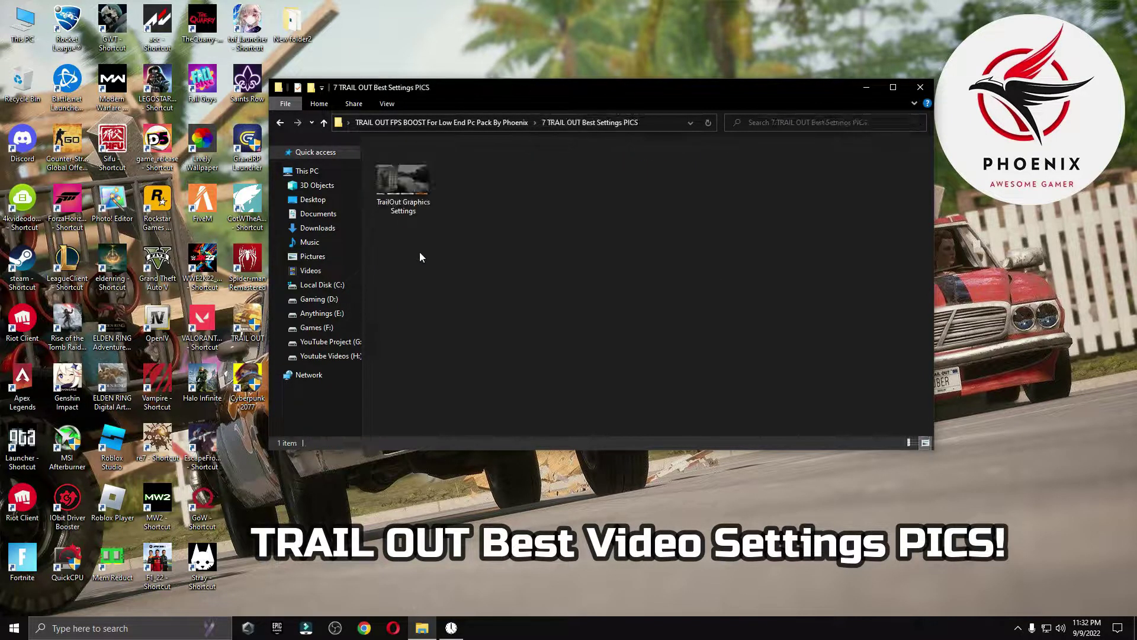
click(400, 170)
double_click(399, 170)
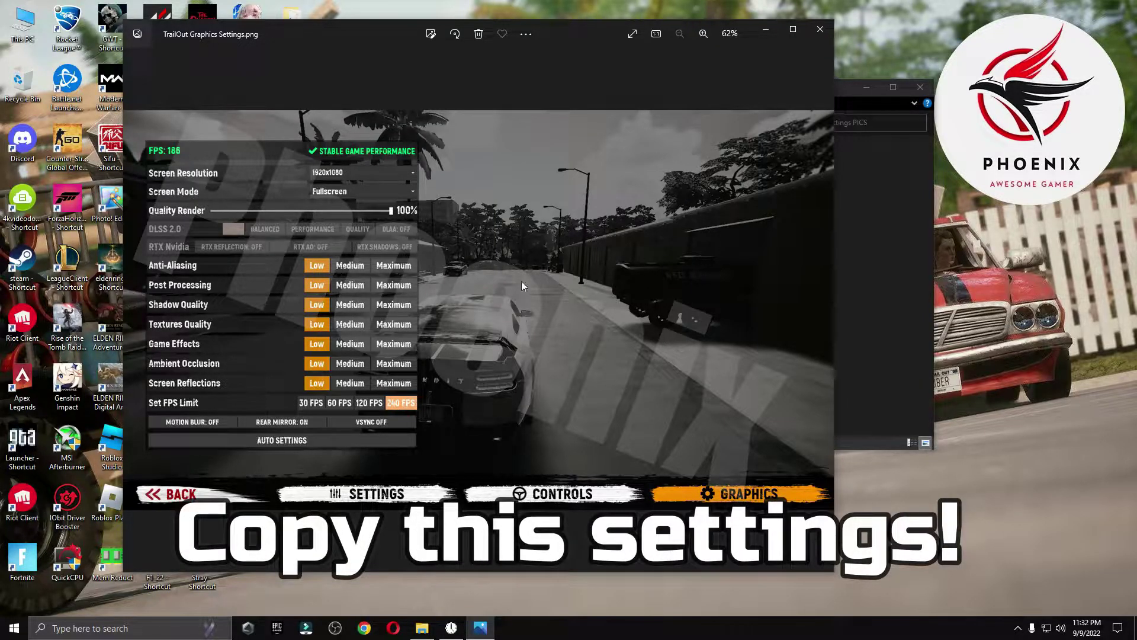
click(820, 29)
click(920, 87)
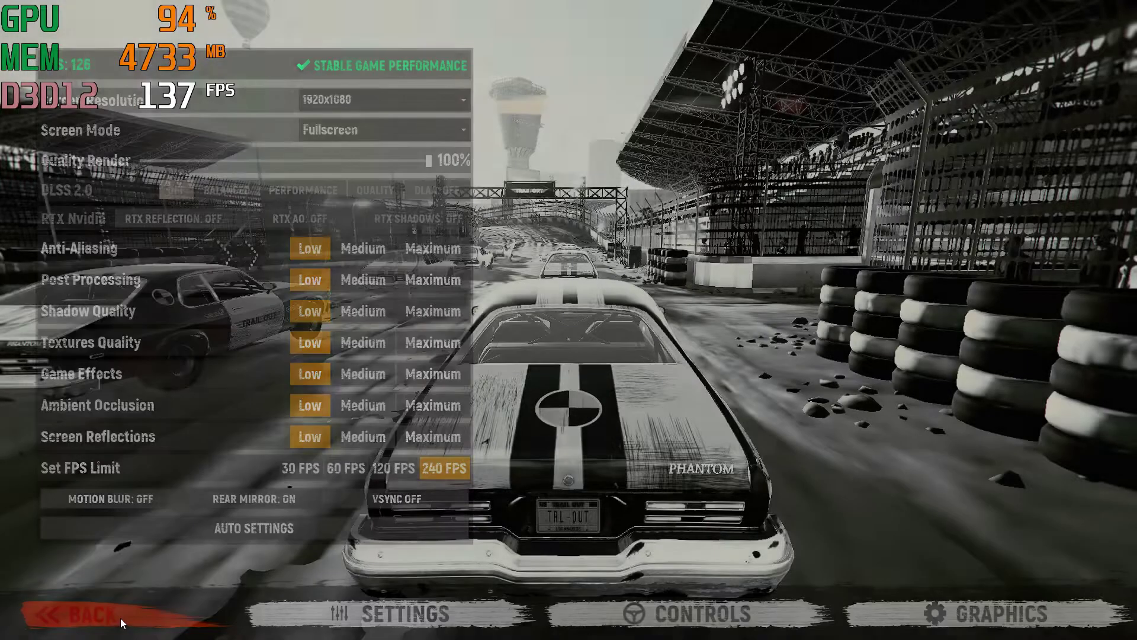
- Leave the graphics options in TRAIL OUT and resume the race
click(119, 617)
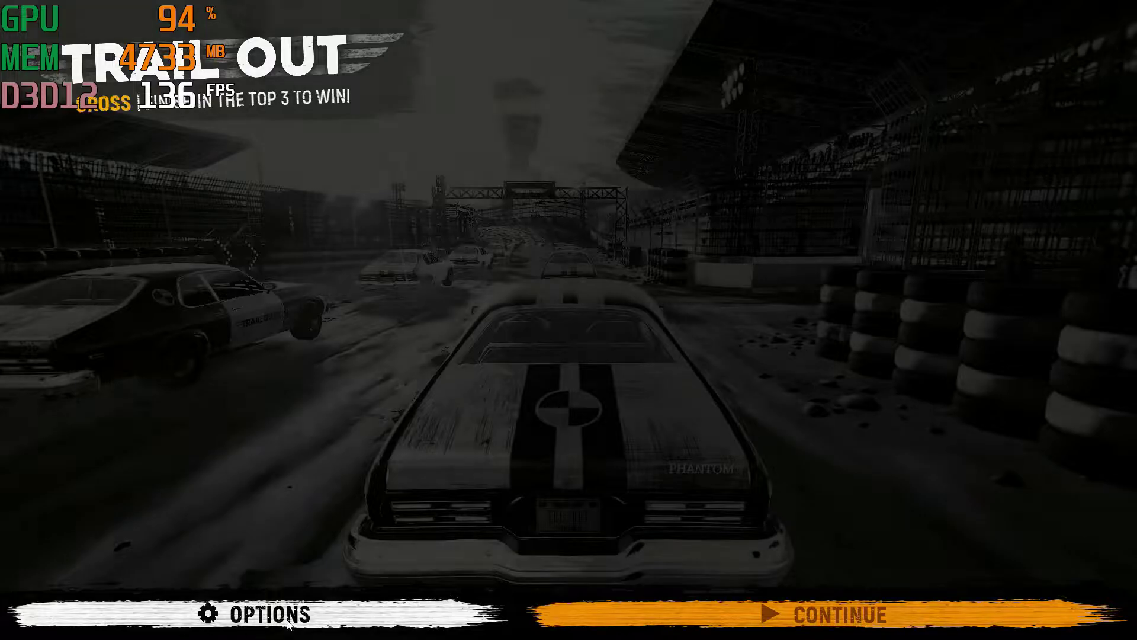
key(Escape)
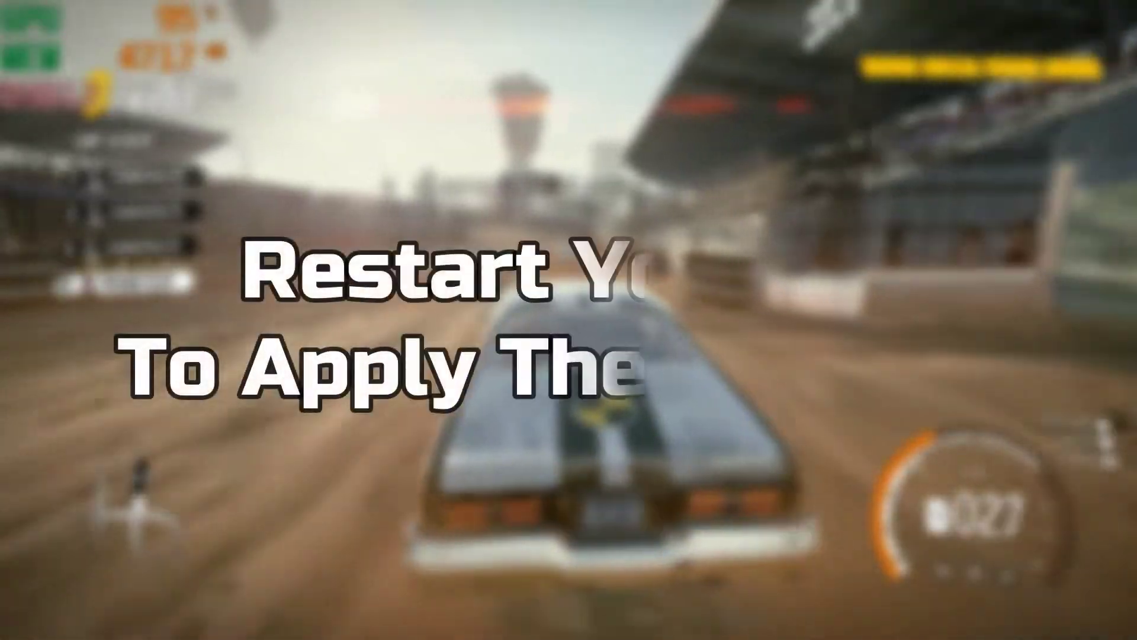